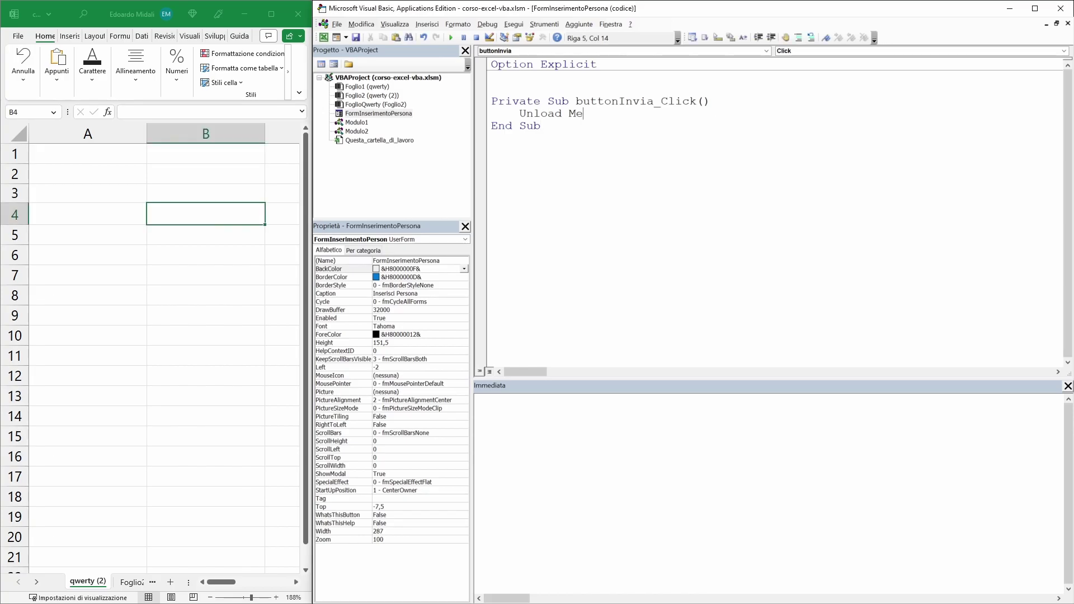
- End the buttonInvia_Click procedure with an Unload Me line so the form closes
left_click(491, 150)
left_click(369, 113)
- Enlarge the Inserisci Persona form to 425,5 × 357 and place the control Toolbox beside it
left_click(333, 64)
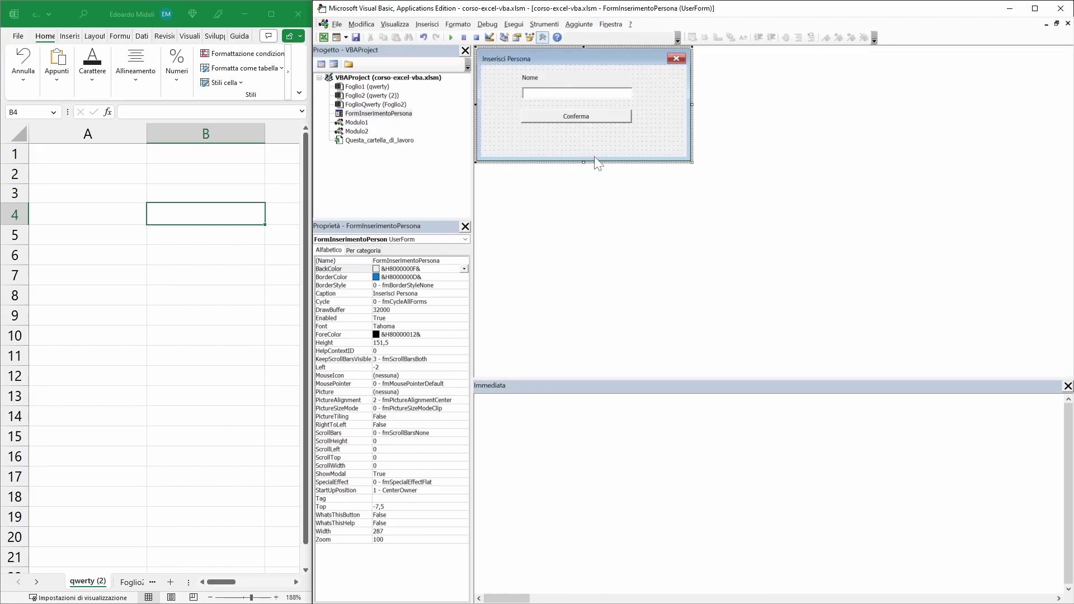
mouse_move(692, 163)
left_mouse_down()
mouse_move(708, 303)
mouse_move(795, 315)
left_mouse_up()
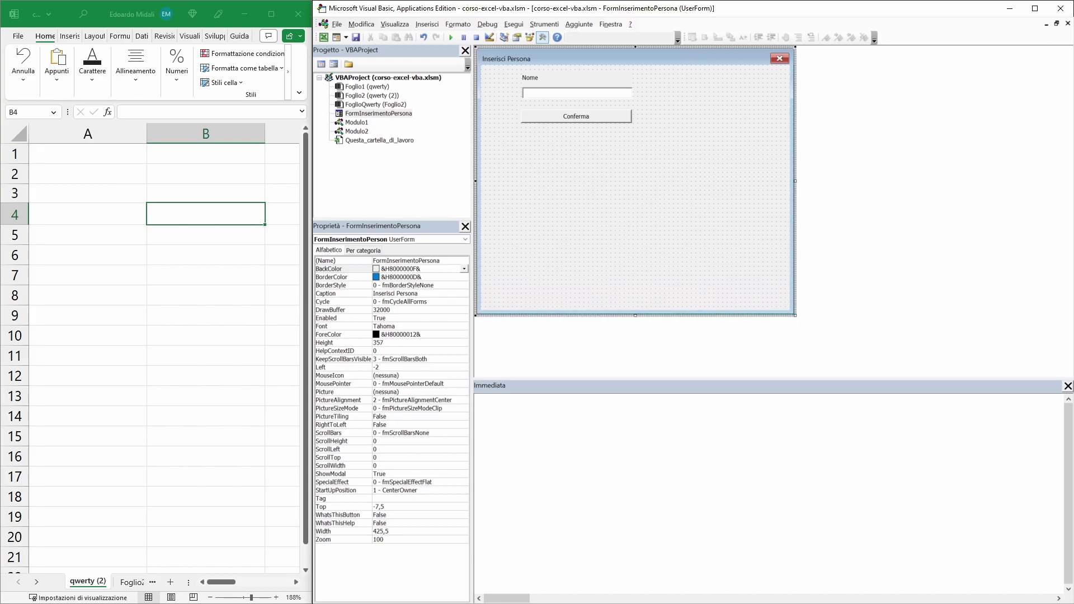
left_click_drag(1051, 304, 822, 228)
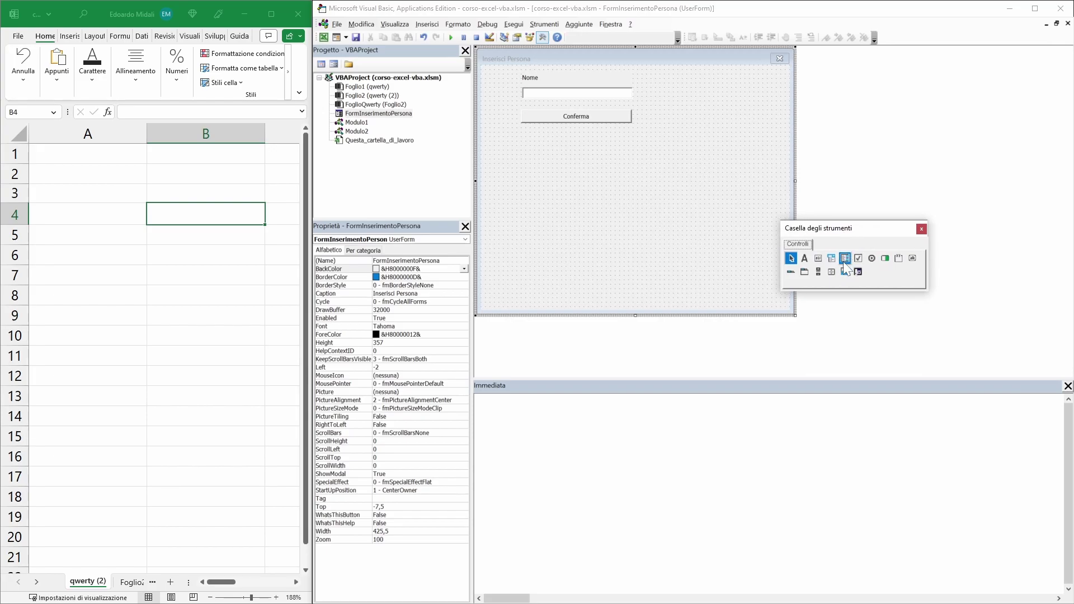
- Draw ListBox1 (150 × 180) below the Conferma button, leaving its RowSource property empty
left_click(844, 259)
left_click_drag(526, 151, 639, 285)
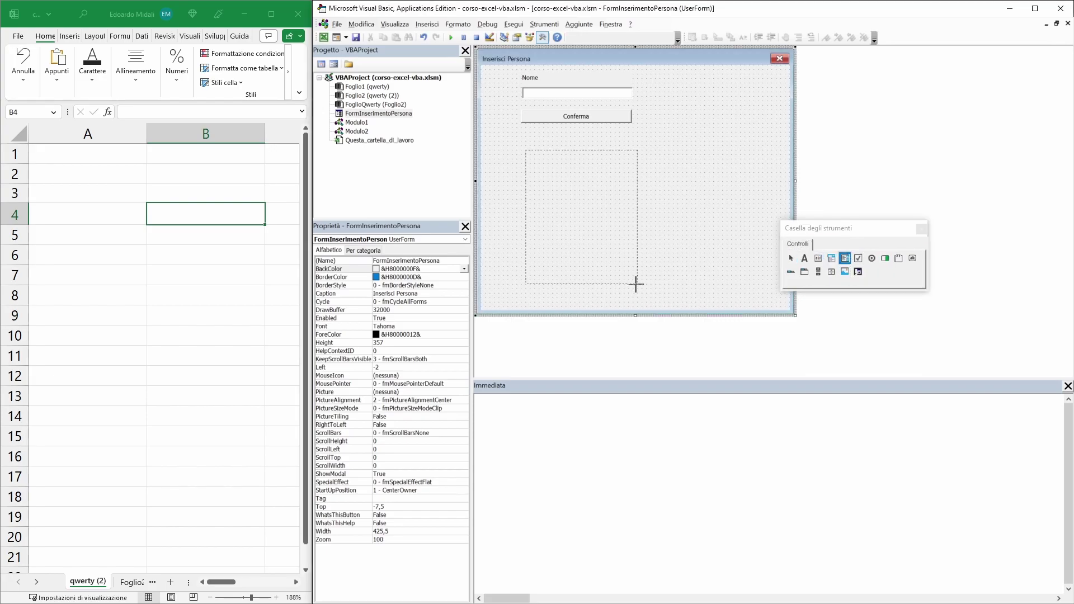
left_click(587, 211)
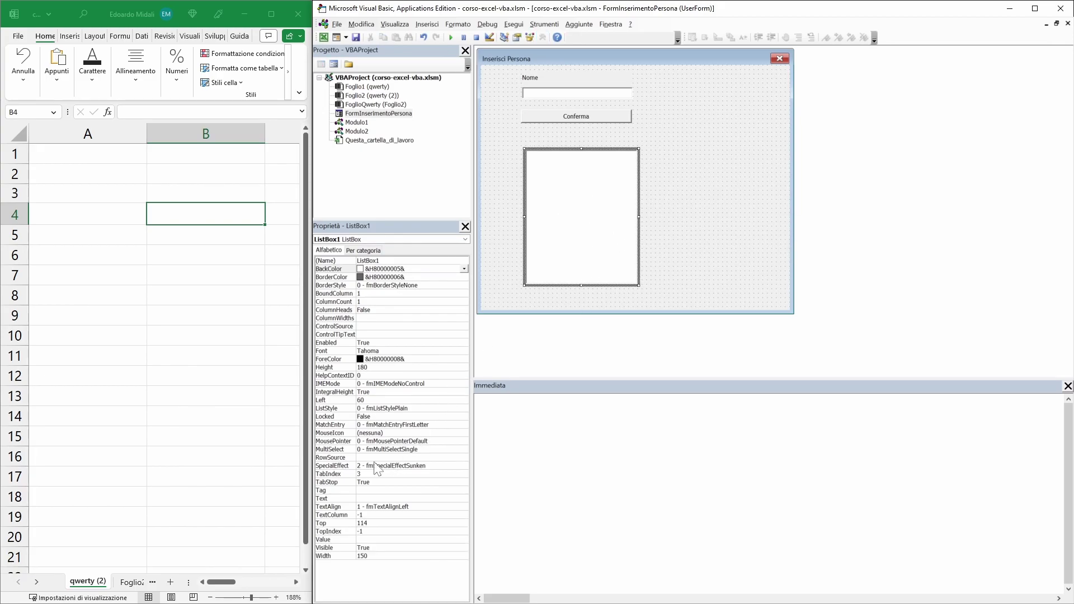
left_click(372, 459)
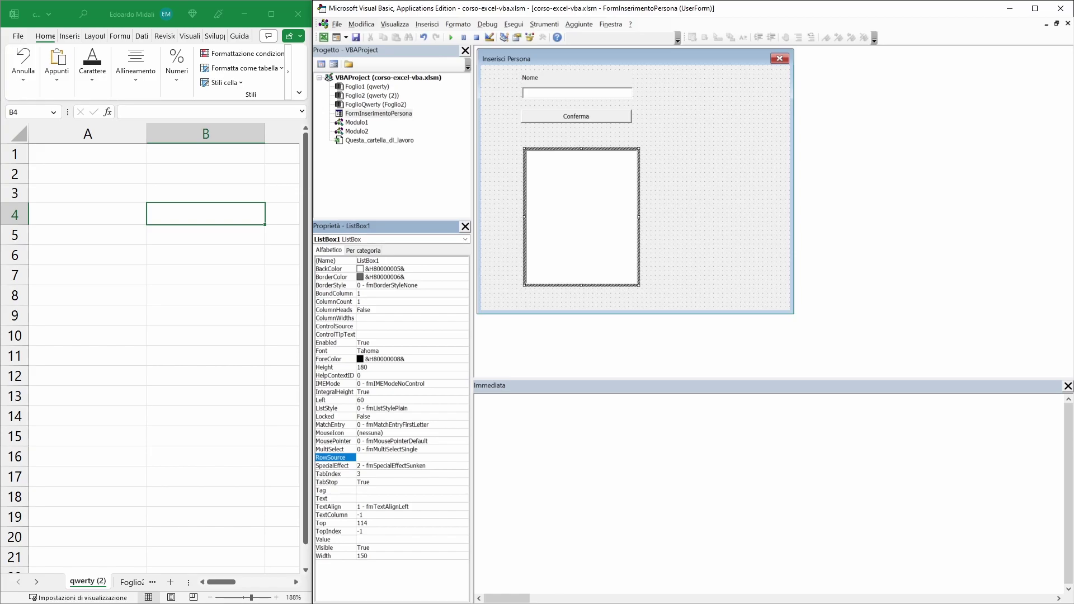
left_click(372, 458)
left_click(548, 215)
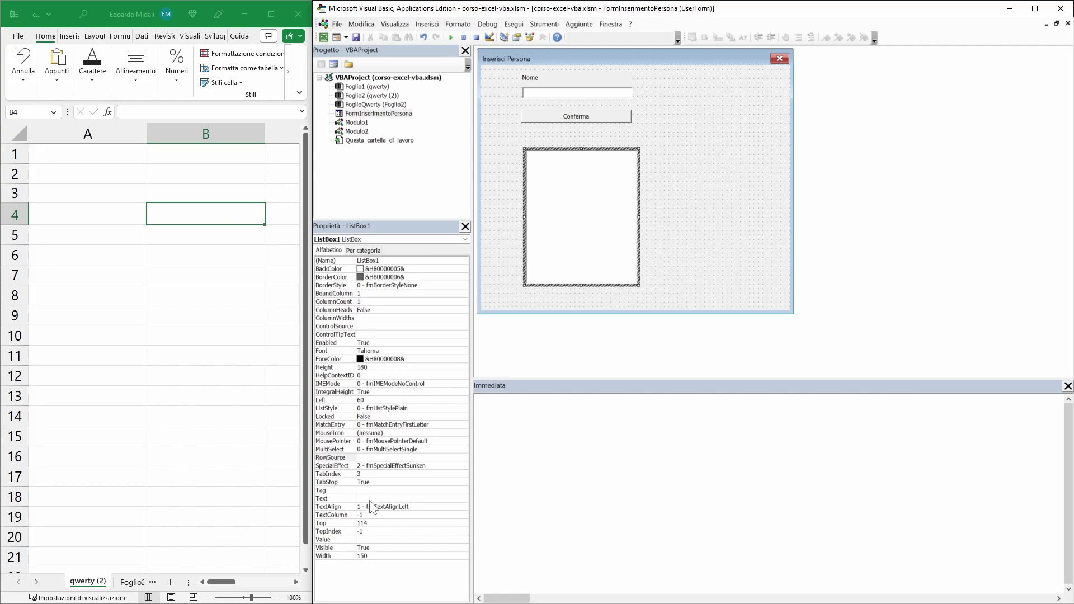
left_click(381, 457)
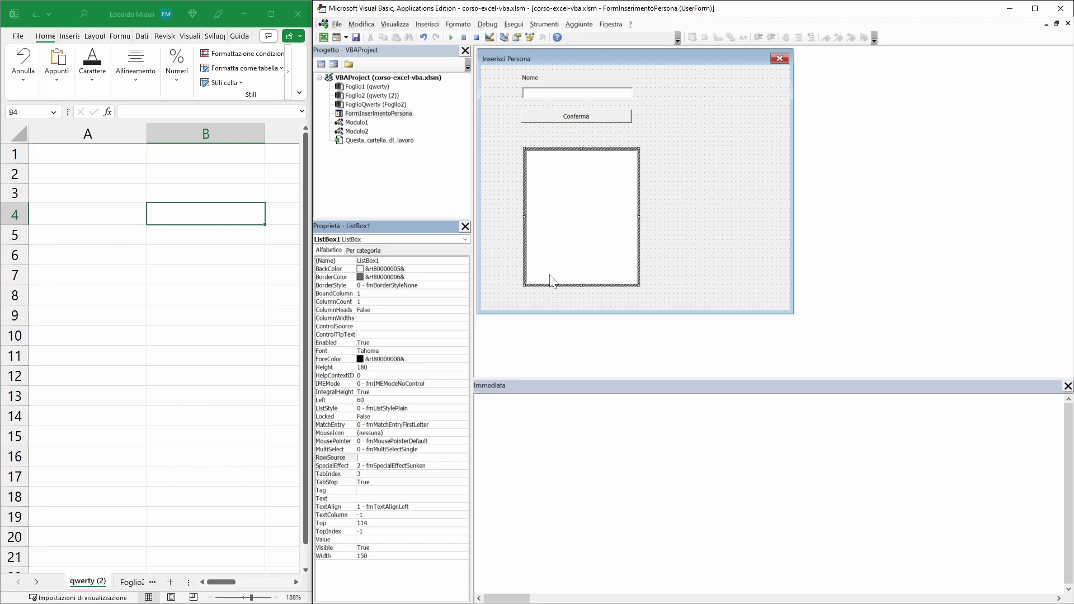
left_click(600, 200)
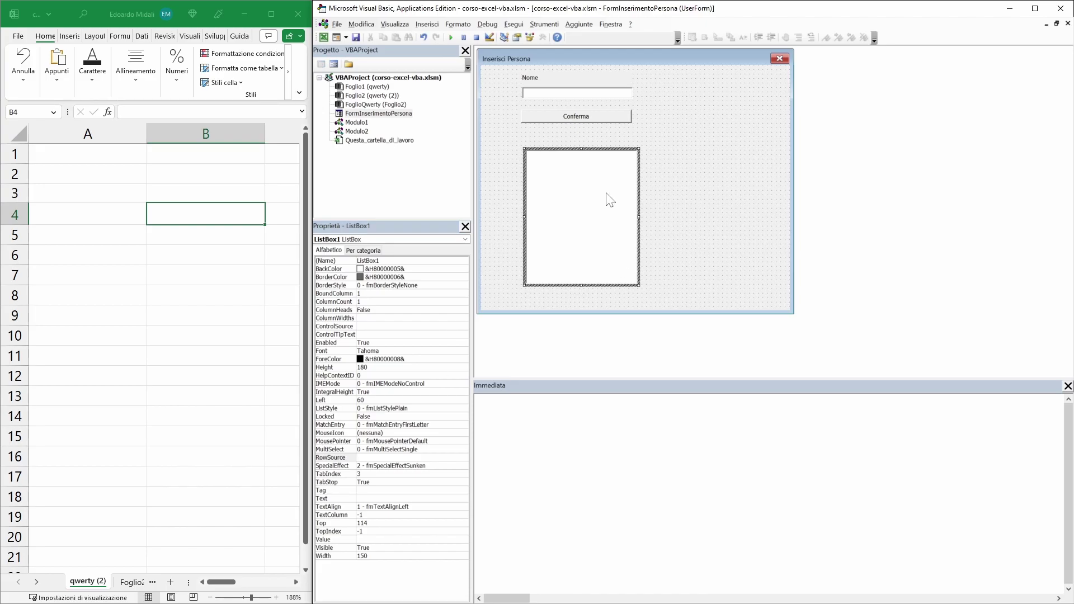
left_click(449, 37)
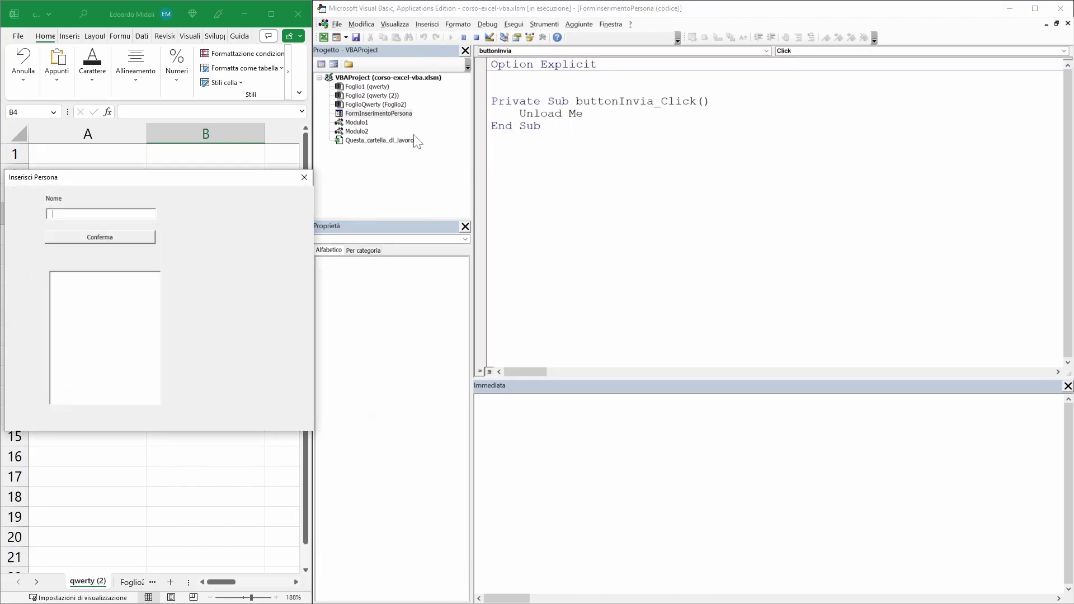
left_click(299, 183)
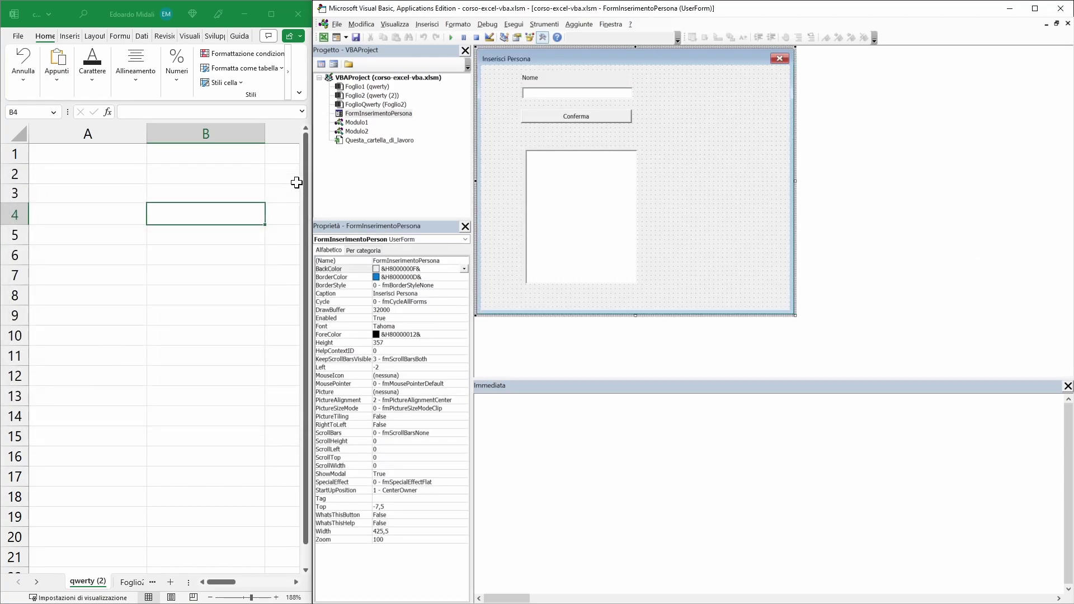
left_click(571, 215)
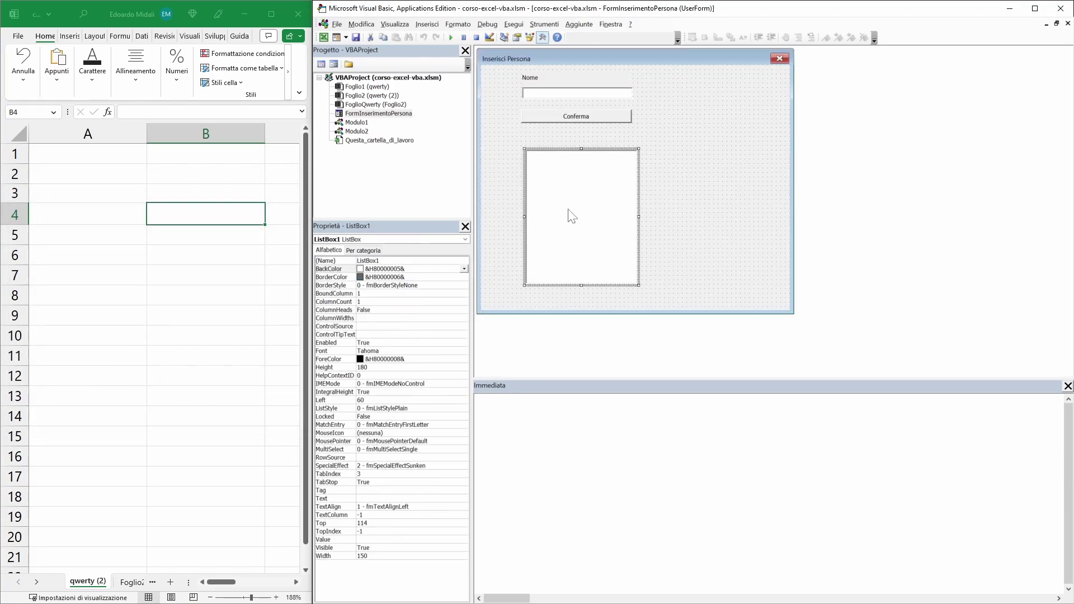
left_click(645, 149)
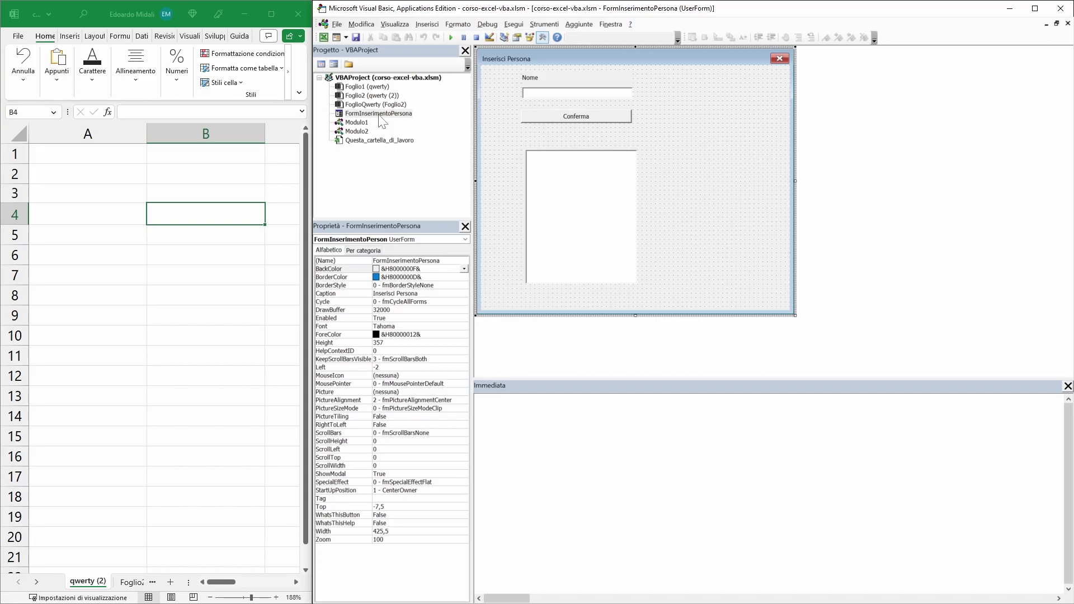
- In the form's code, create a UserForm_Initialize procedure from the object and event dropdowns
left_click(379, 114)
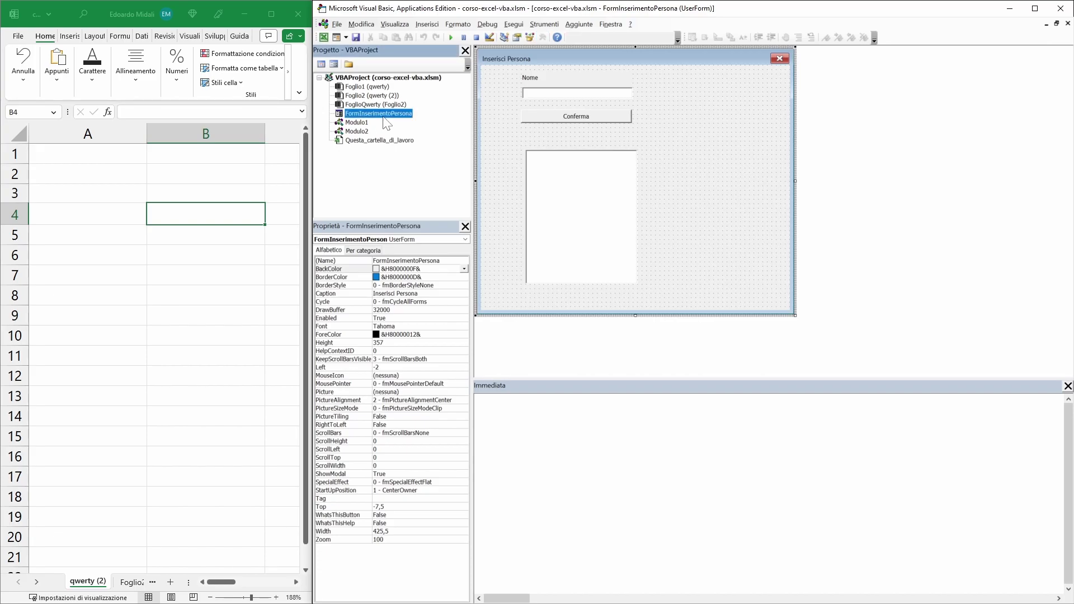
left_click(322, 65)
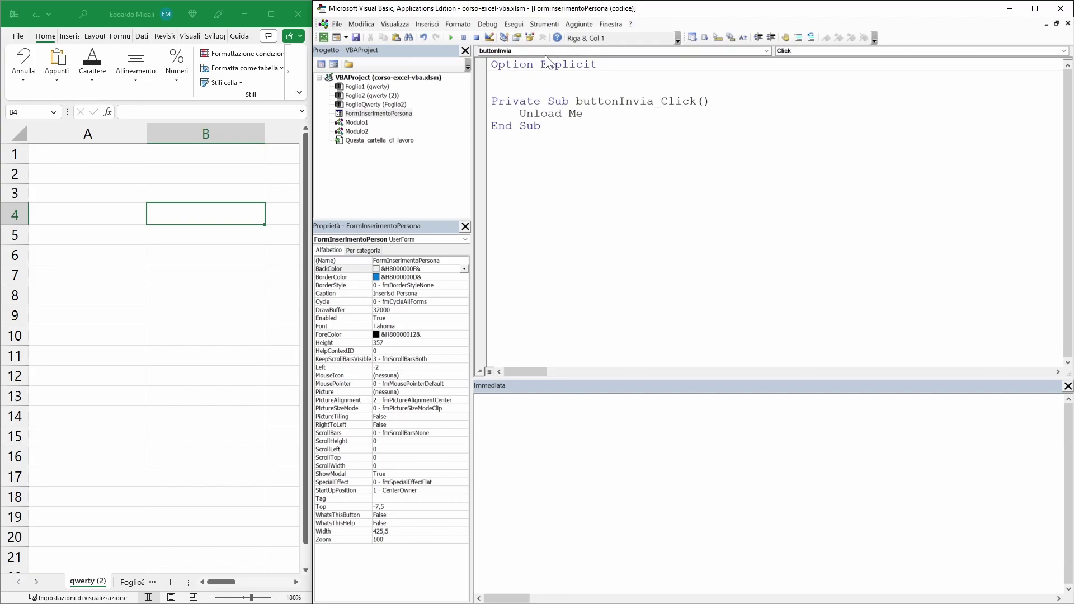
left_click(766, 51)
left_click(657, 93)
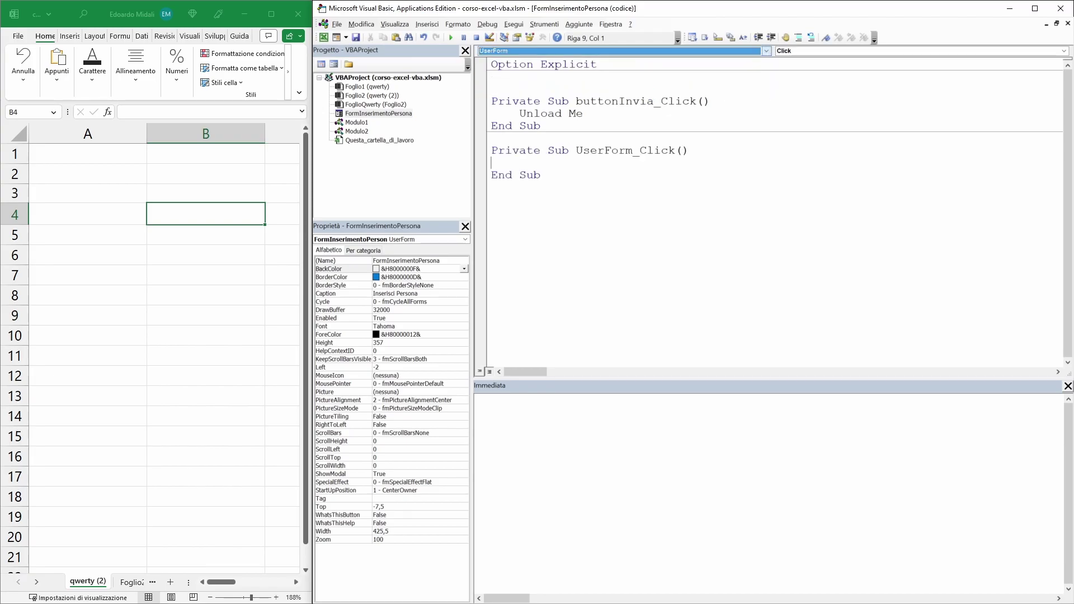
left_click(1063, 51)
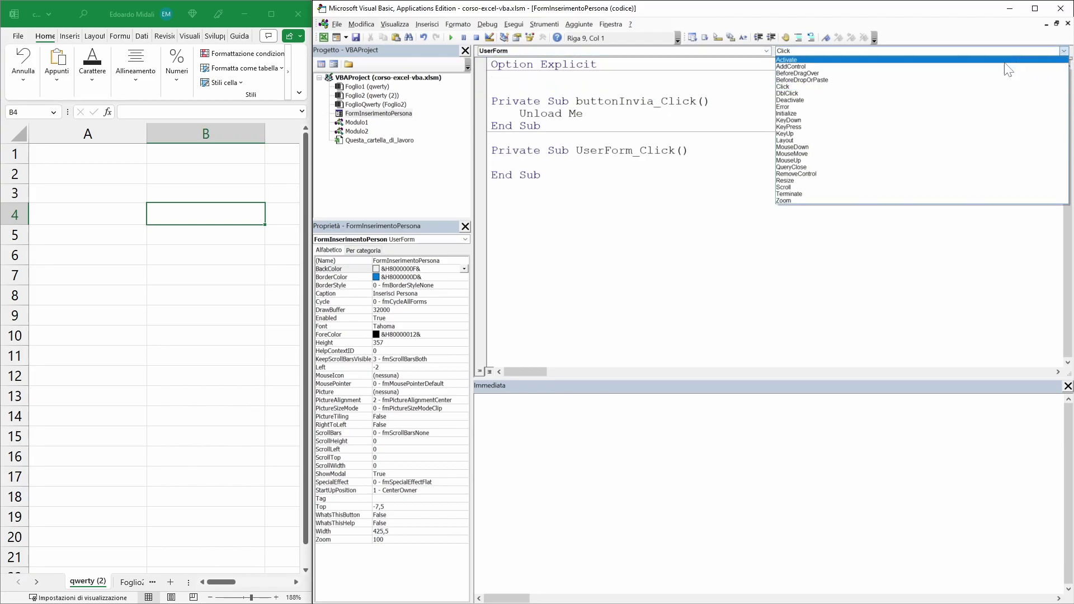
left_click(878, 114)
- Delete the UserForm_Click stub and leave an indented blank line inside UserForm_Initialize
left_click_drag(476, 174, 477, 152)
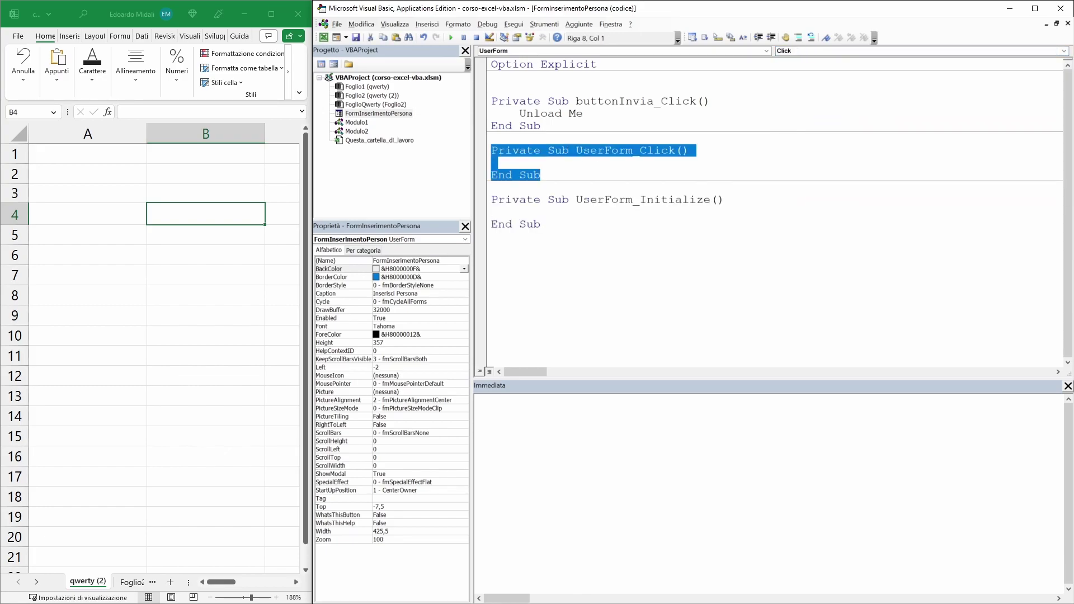
key("Delete")
key("BackSpace")
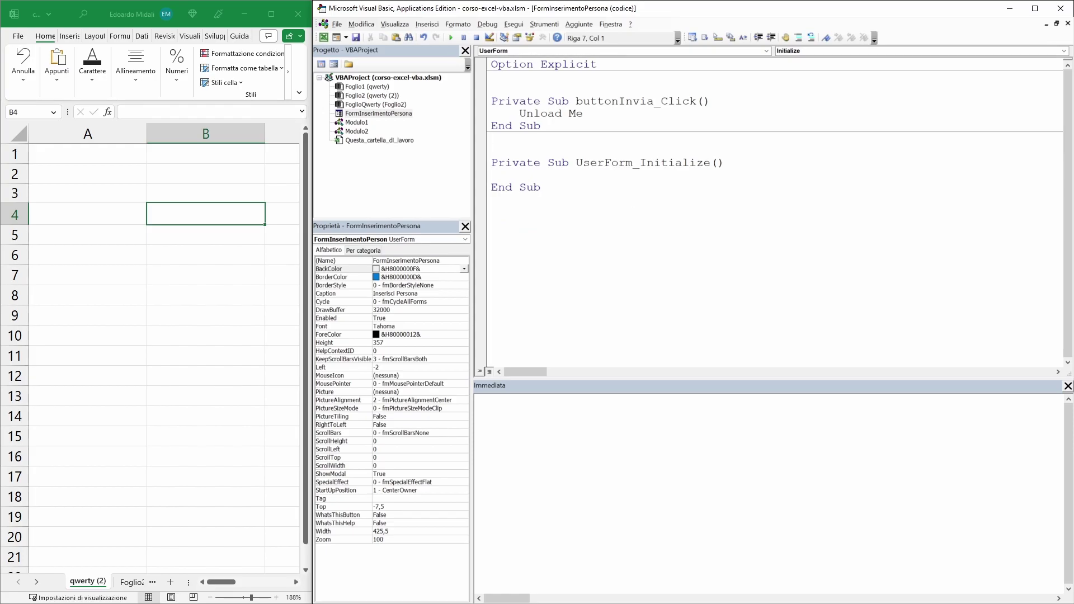
key("Down")
key("Down")
key("End")
key("Return")
key("F5")
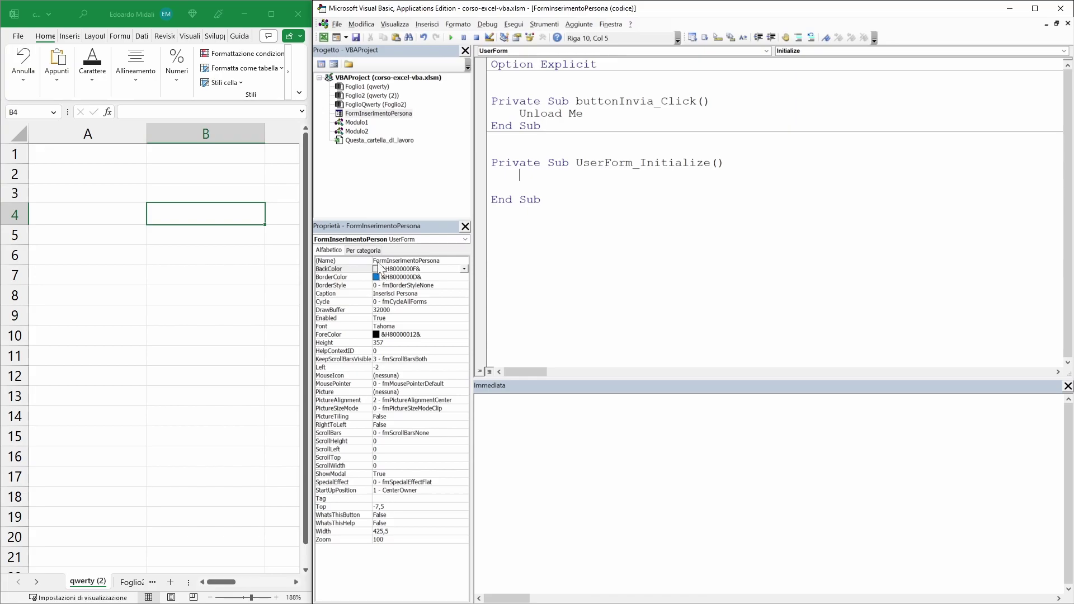
- Inspect the properties of ListBox1, the Nome text box and the form, including ListBox1's (Name)
left_click(334, 64)
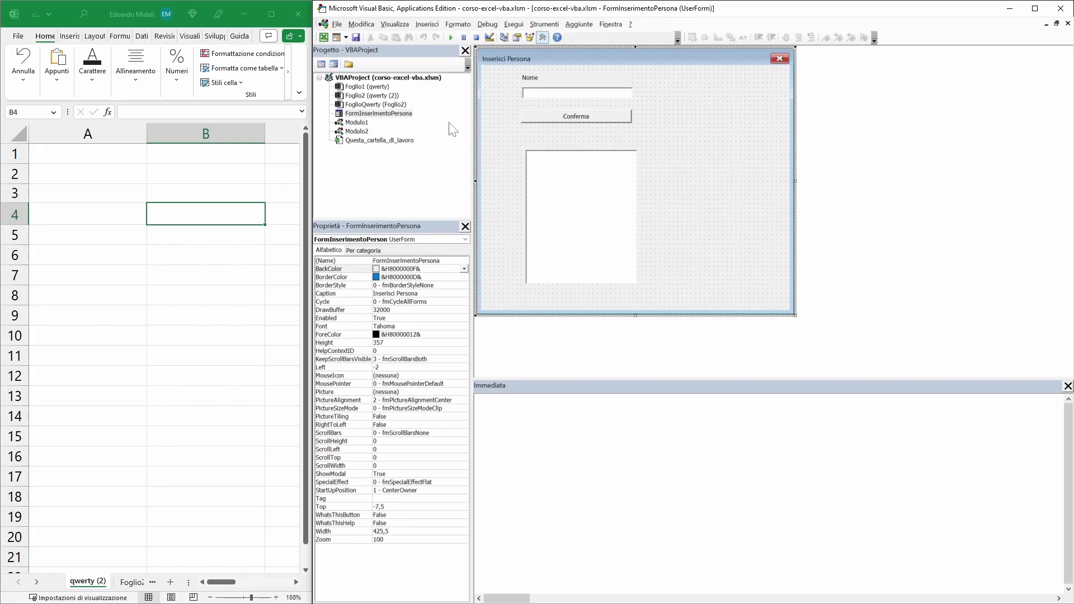
left_click(550, 242)
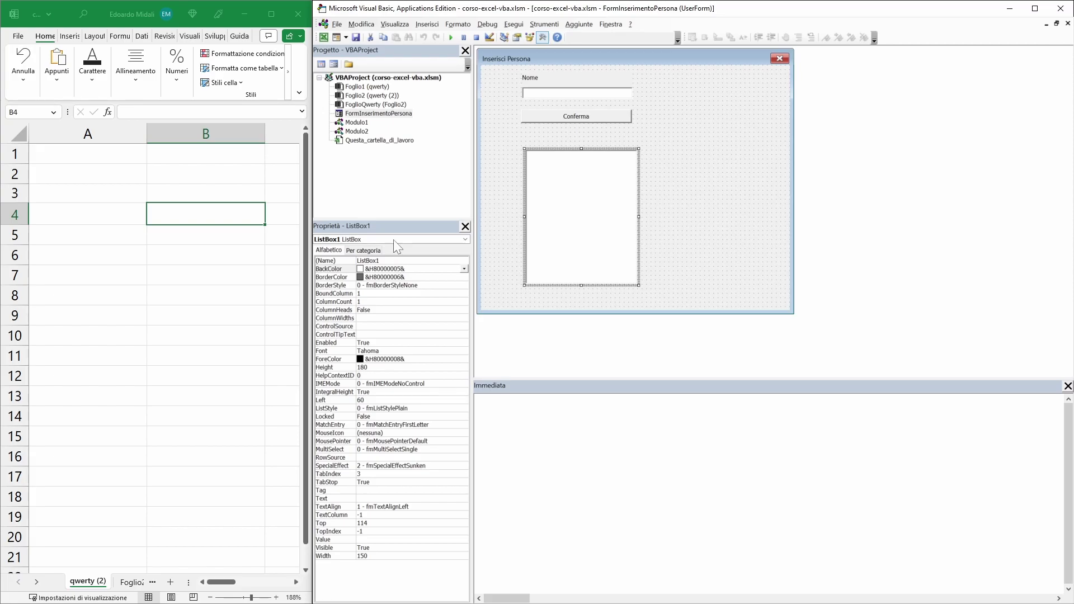
left_click(610, 227)
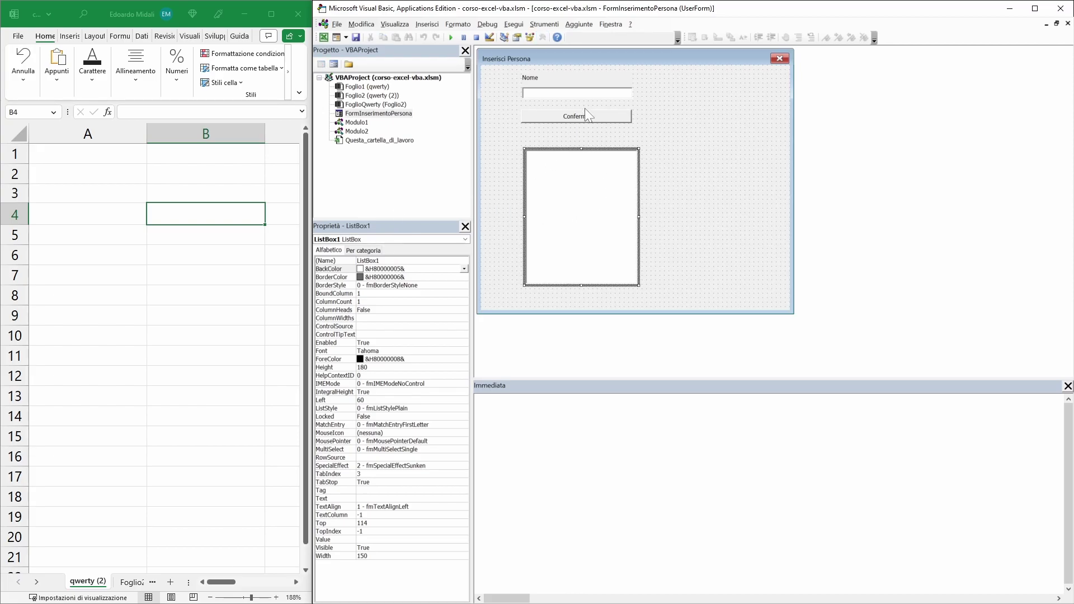
left_click(585, 94)
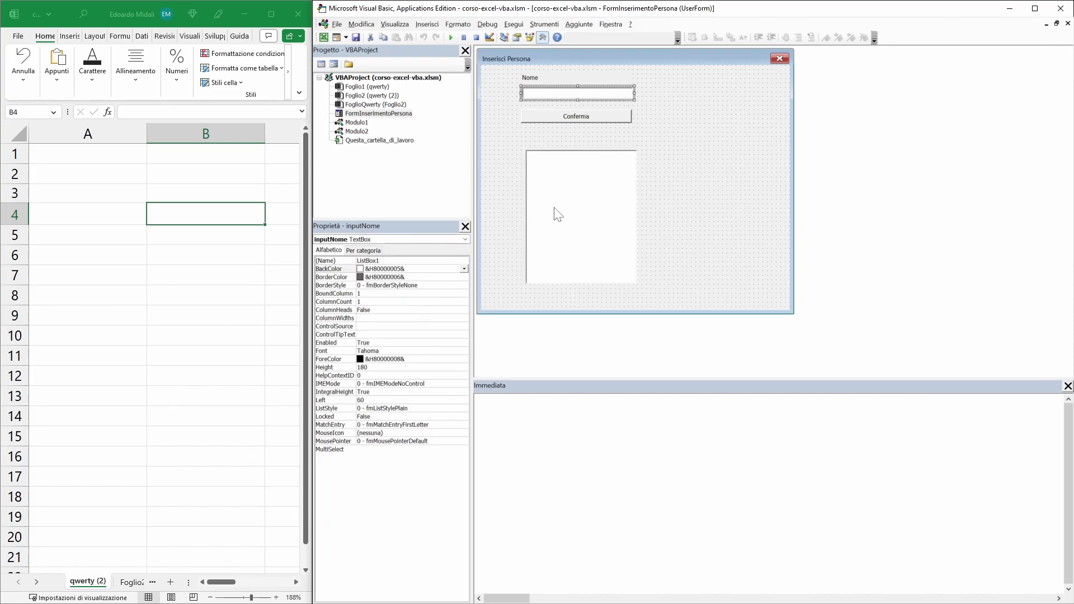
left_click(692, 209)
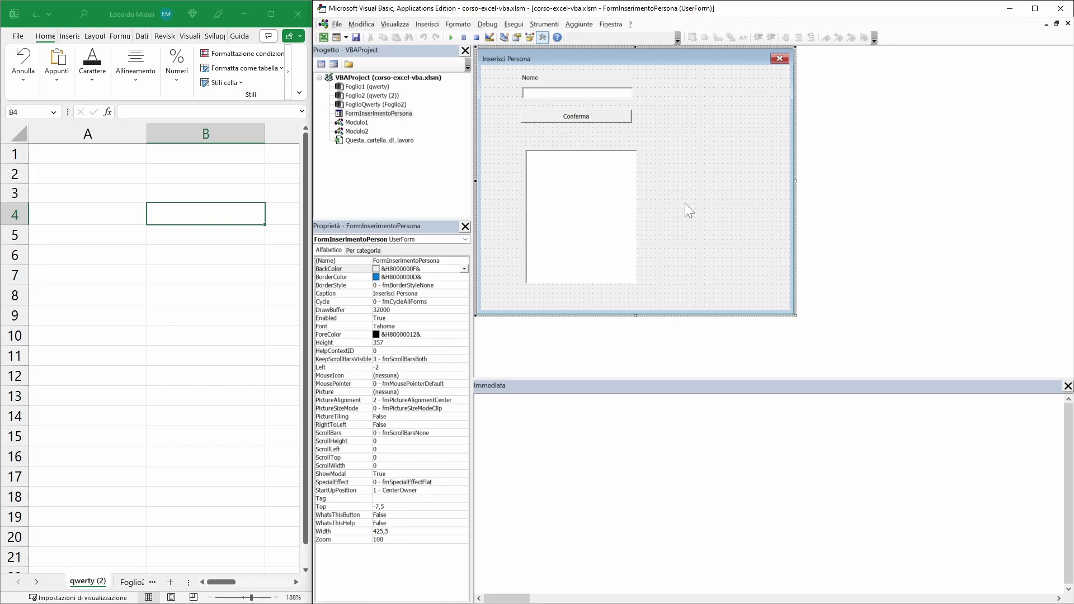
left_click(612, 215)
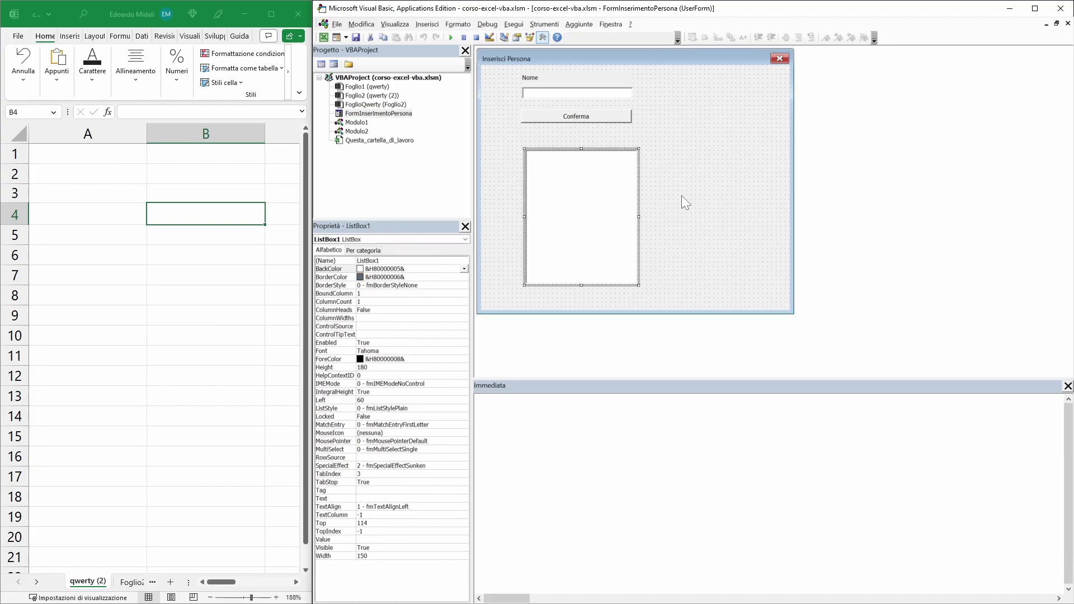
left_click(681, 196)
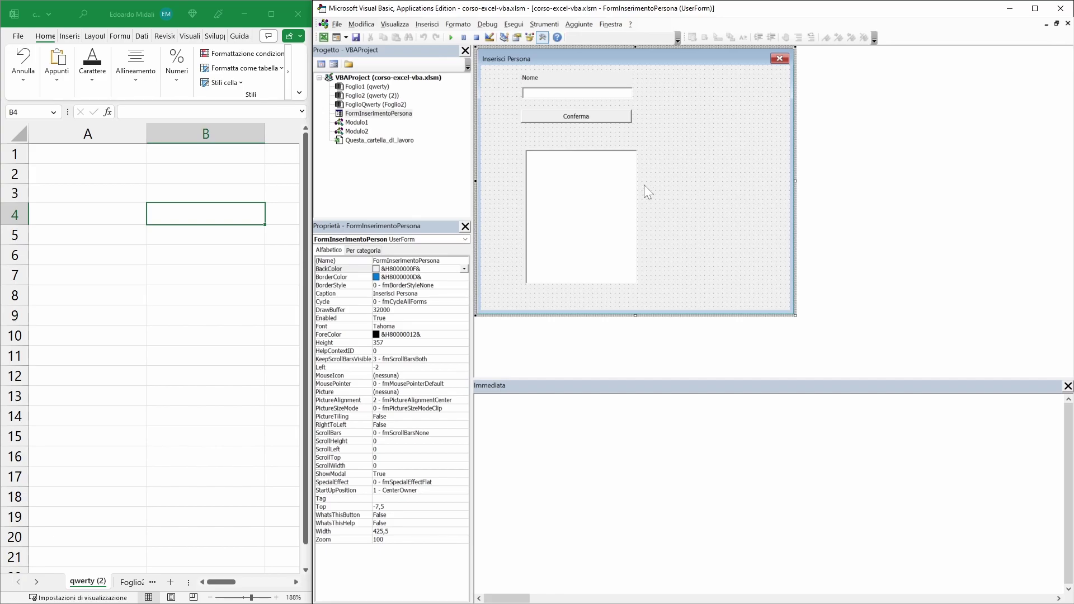
left_click(585, 197)
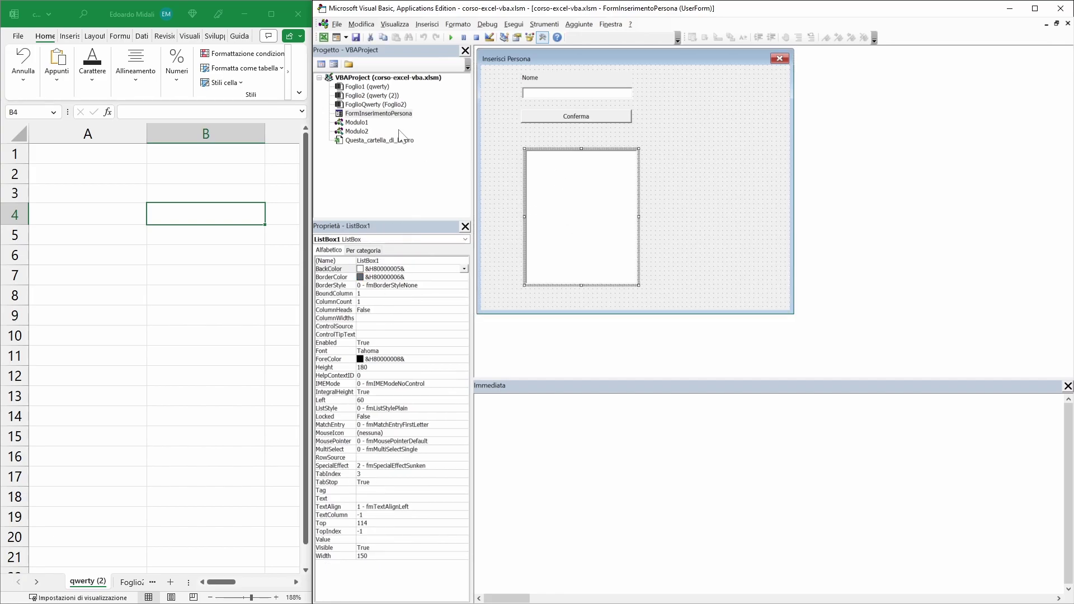
left_click(392, 262)
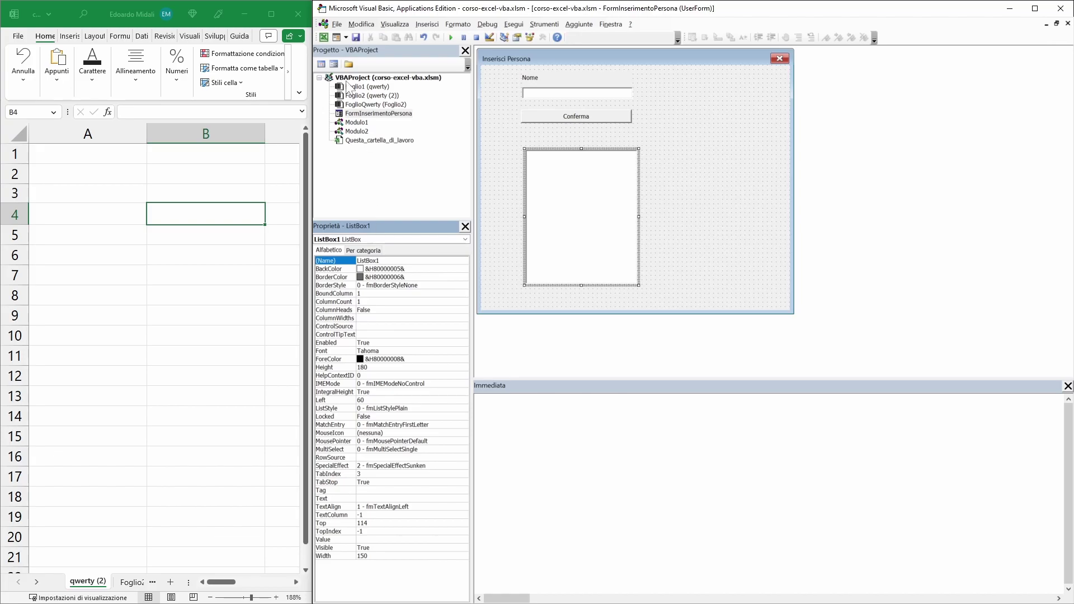
left_click(322, 64)
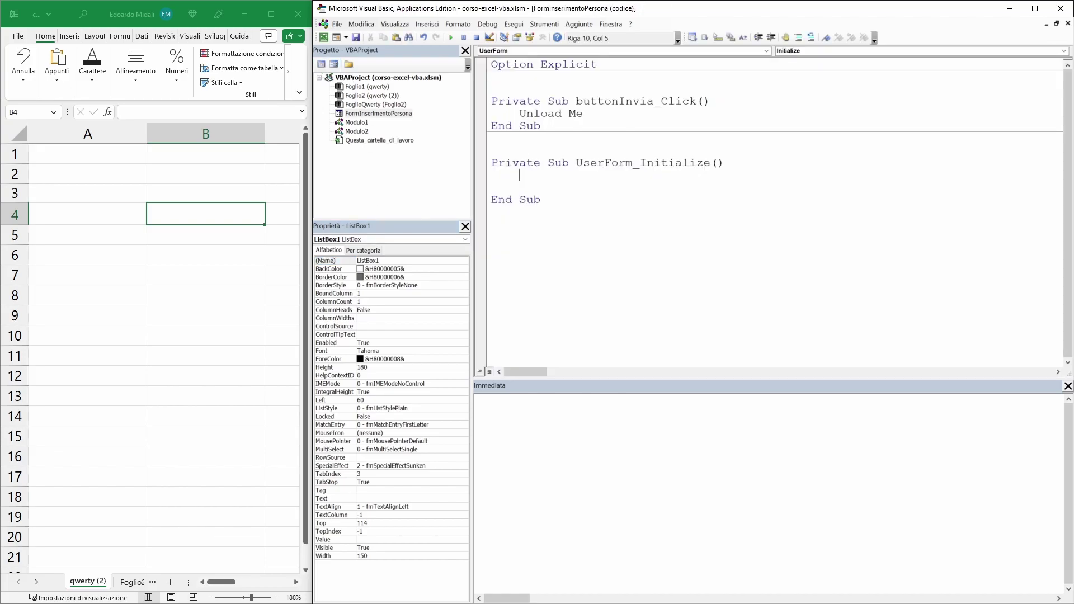
- In UserForm_Initialize, write ListBox1.List = Array("luca", "marco", "anna")
type("List")
type("Box1.Li")
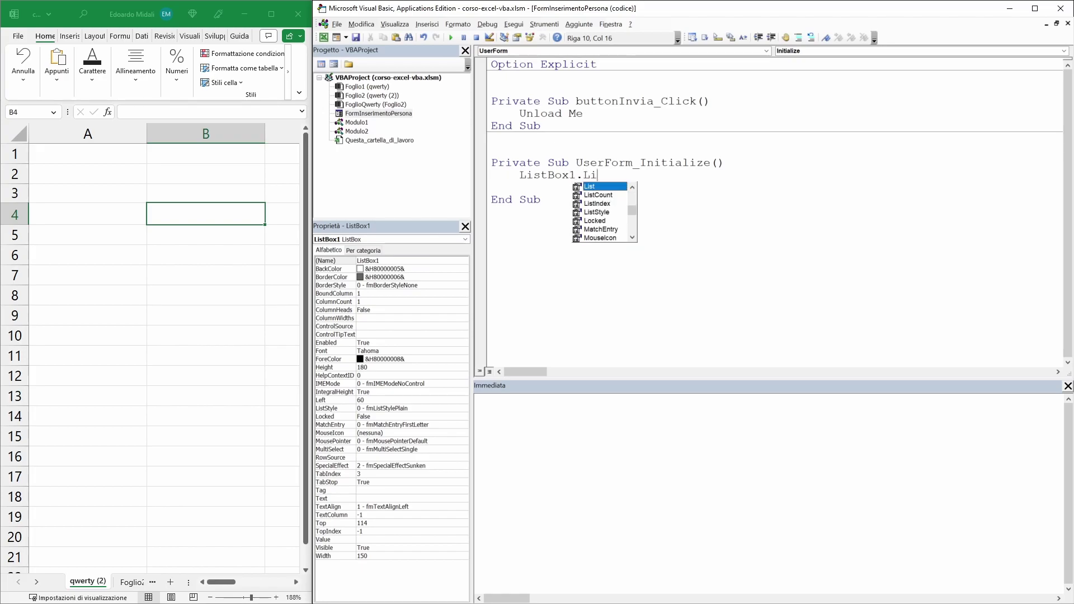
type("st = ")
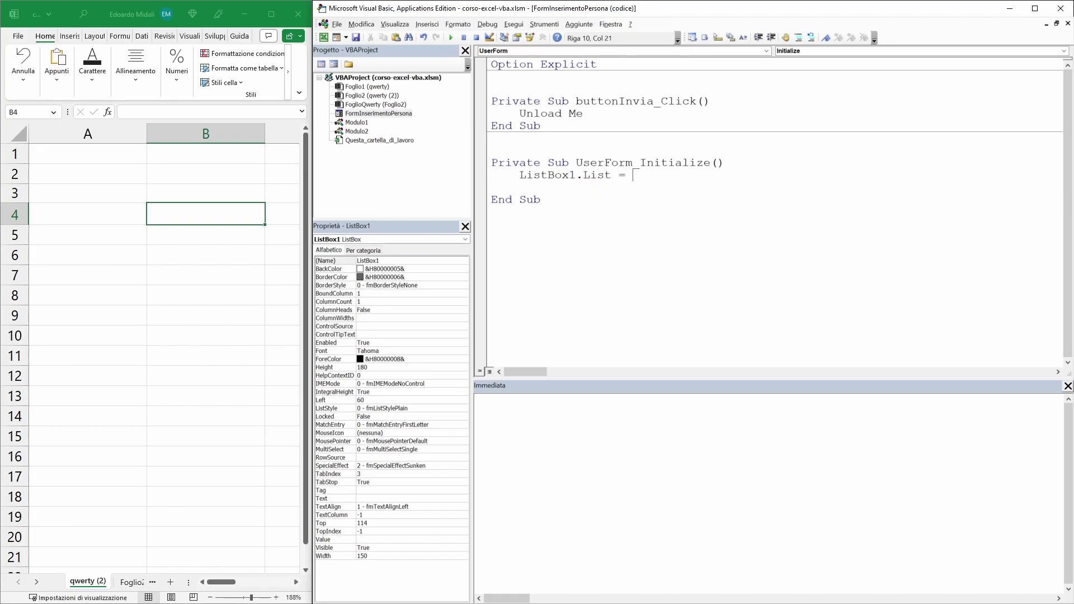
type("Array(")
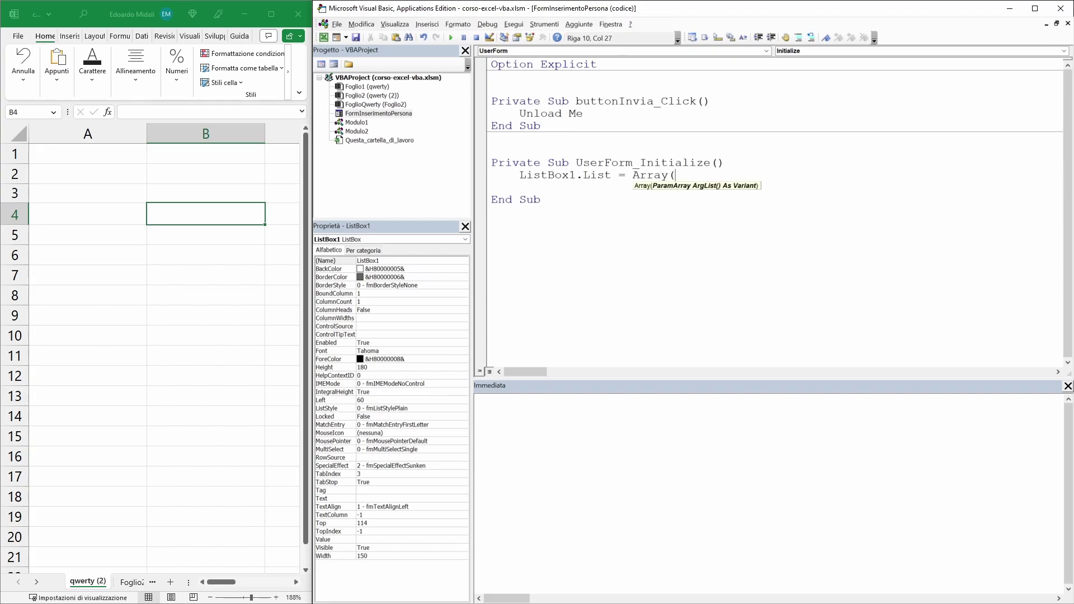
type("\"luca")
type("\", \"ma")
type("rco\", ")
type("\"anna\"9")
key("BackSpace")
type(")")
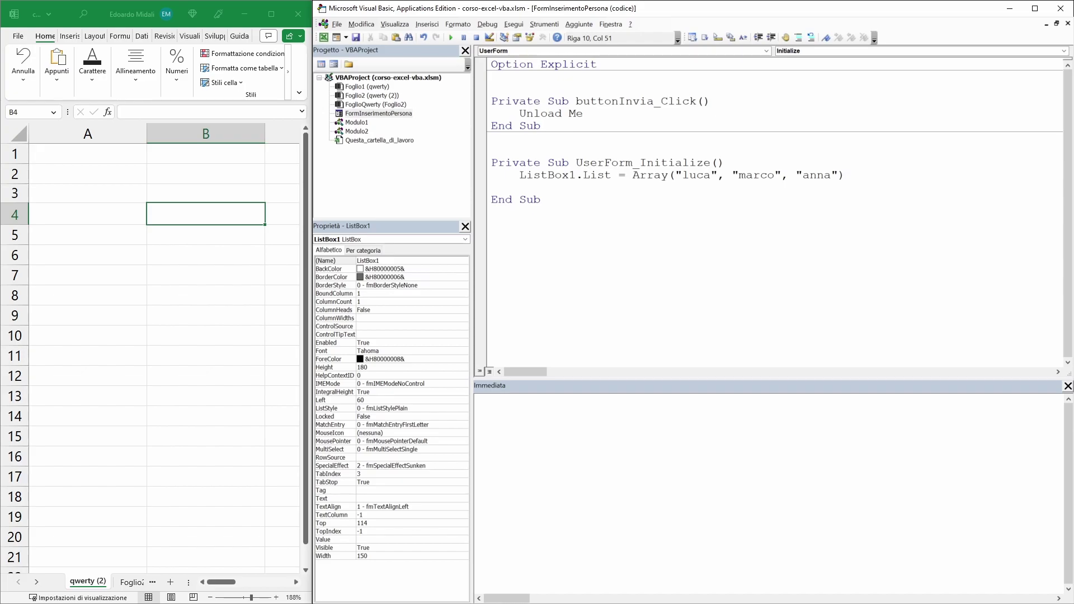
- Run the form and try selecting each of the three names in the list
key("F5")
left_click(90, 276)
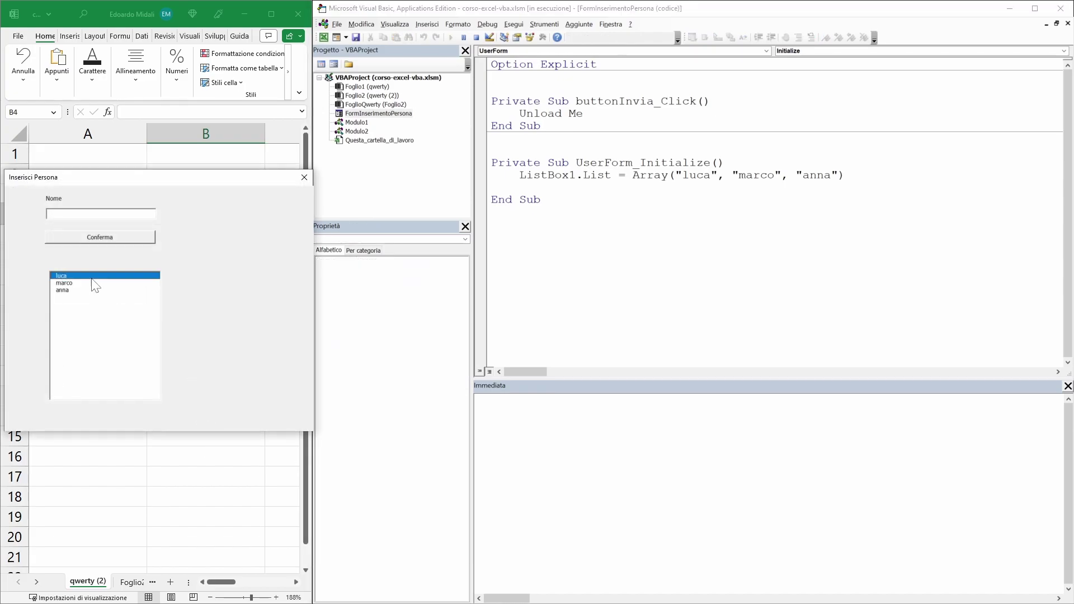
left_click(90, 283)
left_click(88, 291)
left_click(88, 276)
left_click(85, 283)
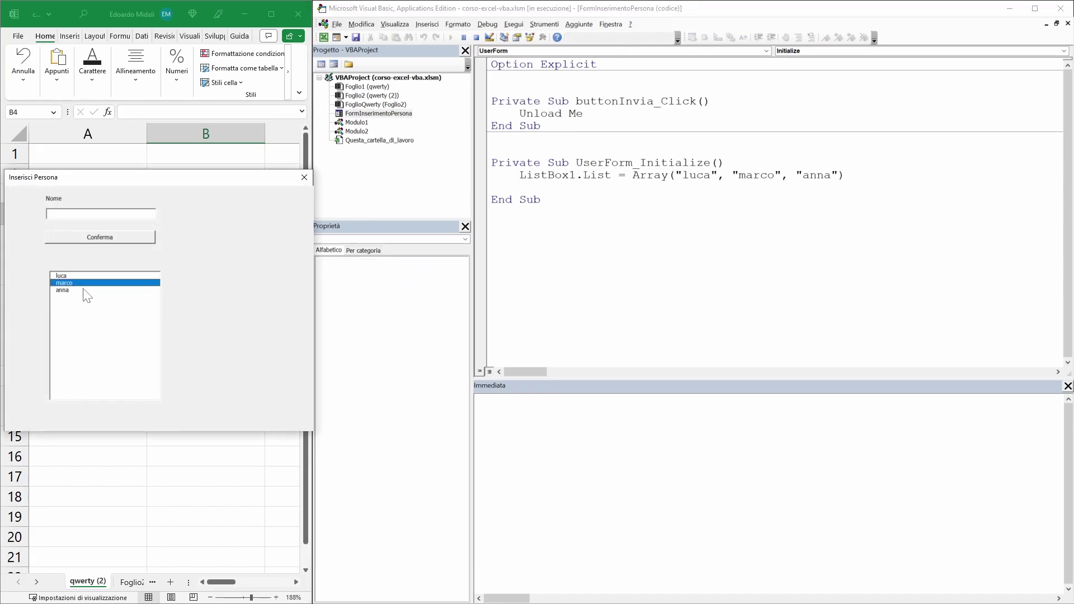
left_click(87, 290)
- Close the running form, set ListBox1's MultiSelect to 1 - fmMultiSelectMulti, and run it again
left_click(304, 180)
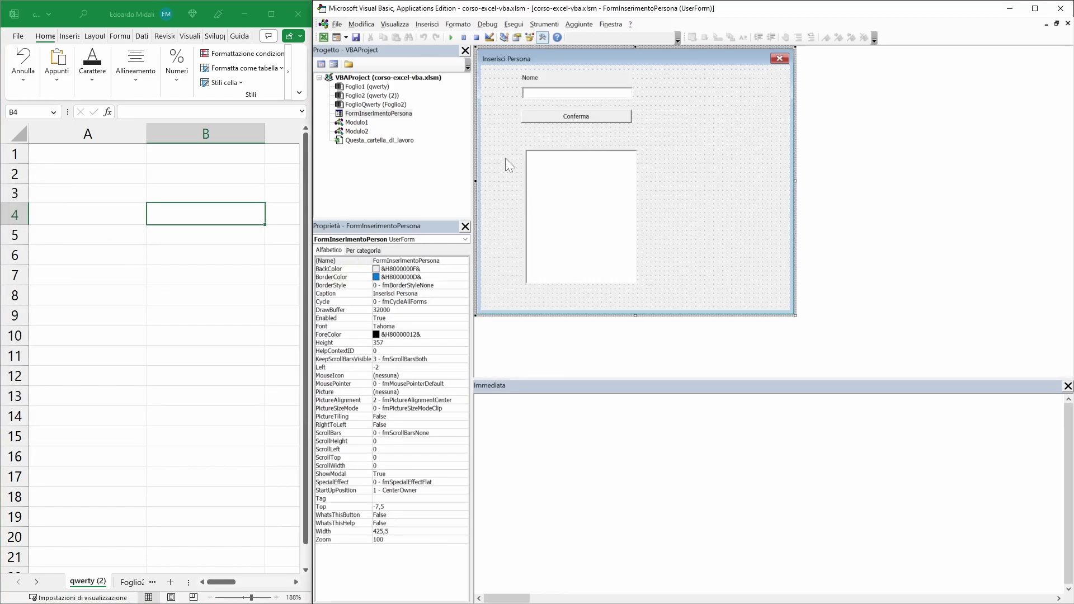
left_click(526, 283)
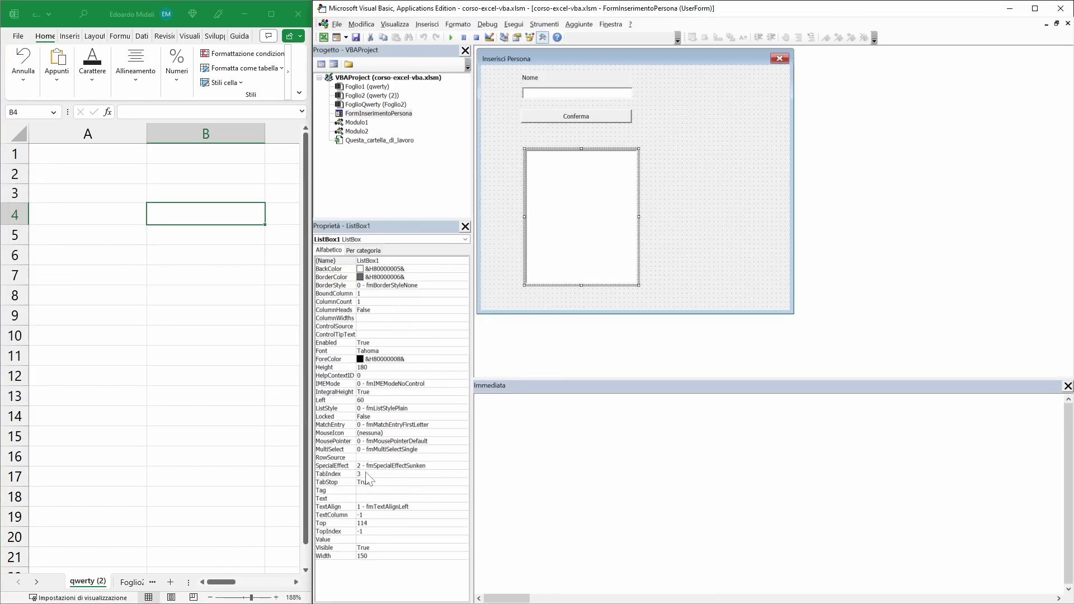
left_click(419, 449)
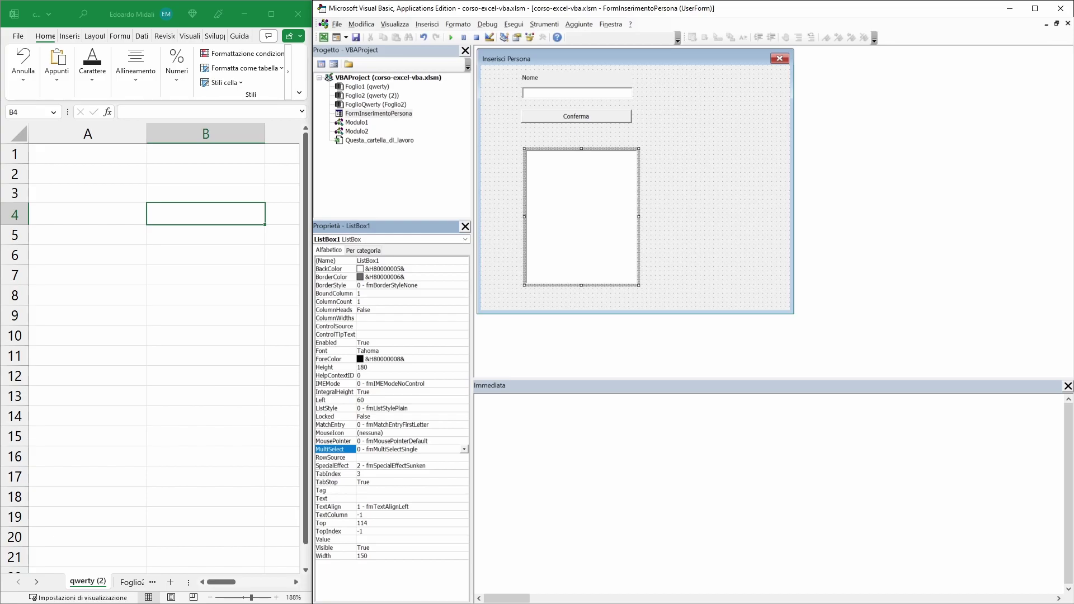
left_click(465, 449)
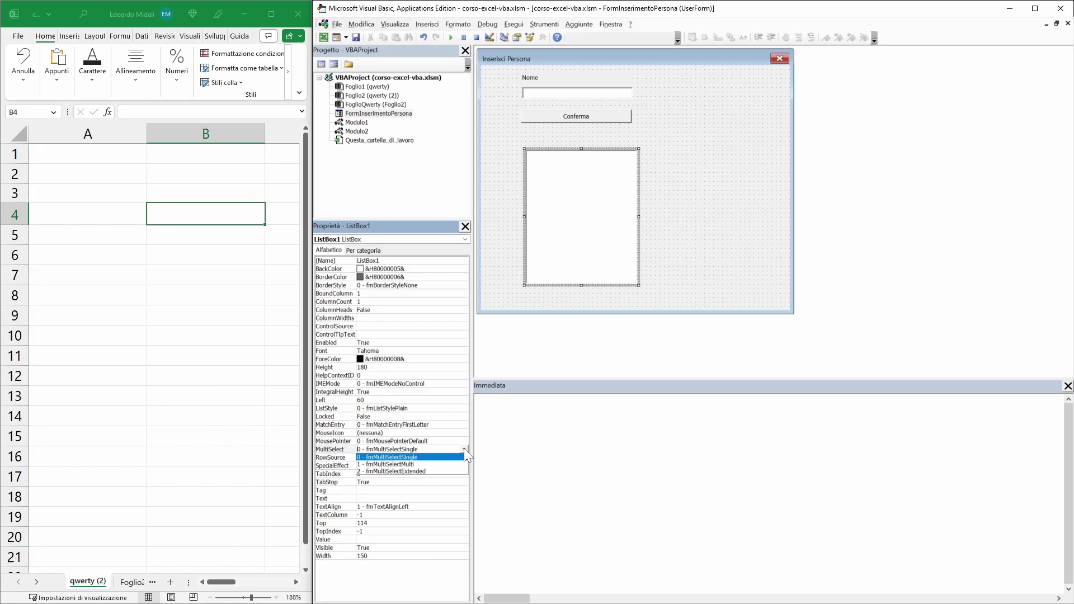
left_click(402, 465)
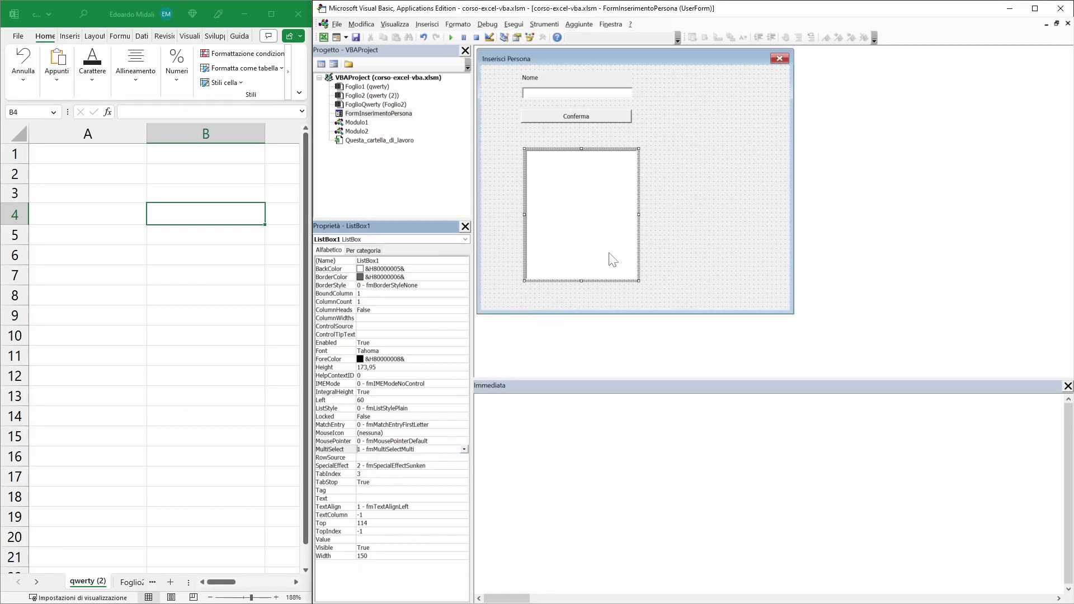
key("F5")
- Test selecting and deselecting several names, then close the form with Conferma
left_click(64, 277)
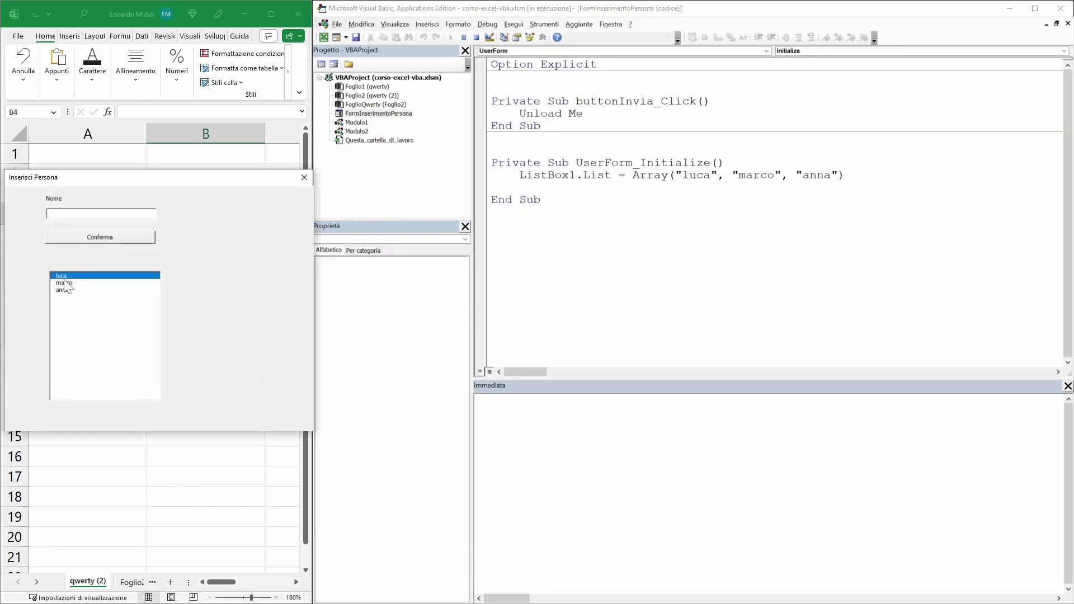
left_click_drag(65, 284, 67, 295)
left_click(79, 284)
left_click(79, 290)
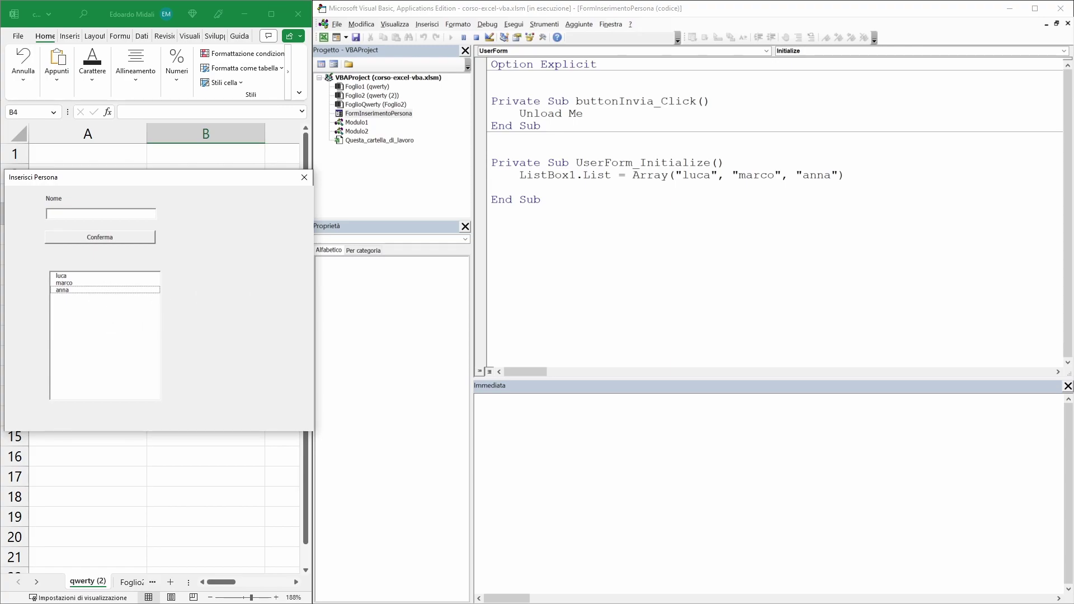
left_click(64, 239)
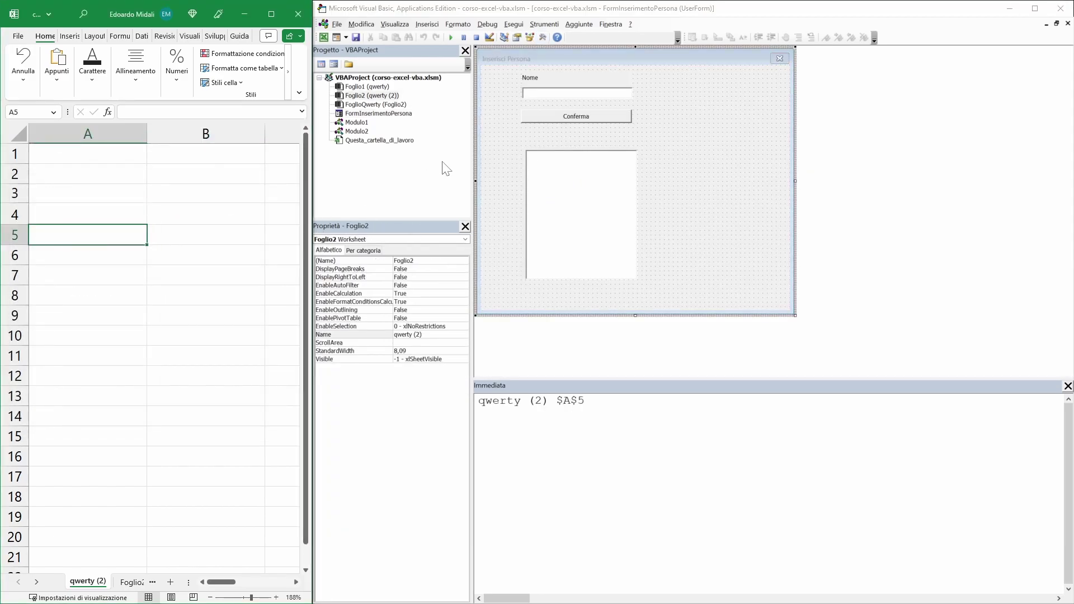
- Create an empty ListBox1_Click procedure and select the ListBox1.List line
double_click(544, 202)
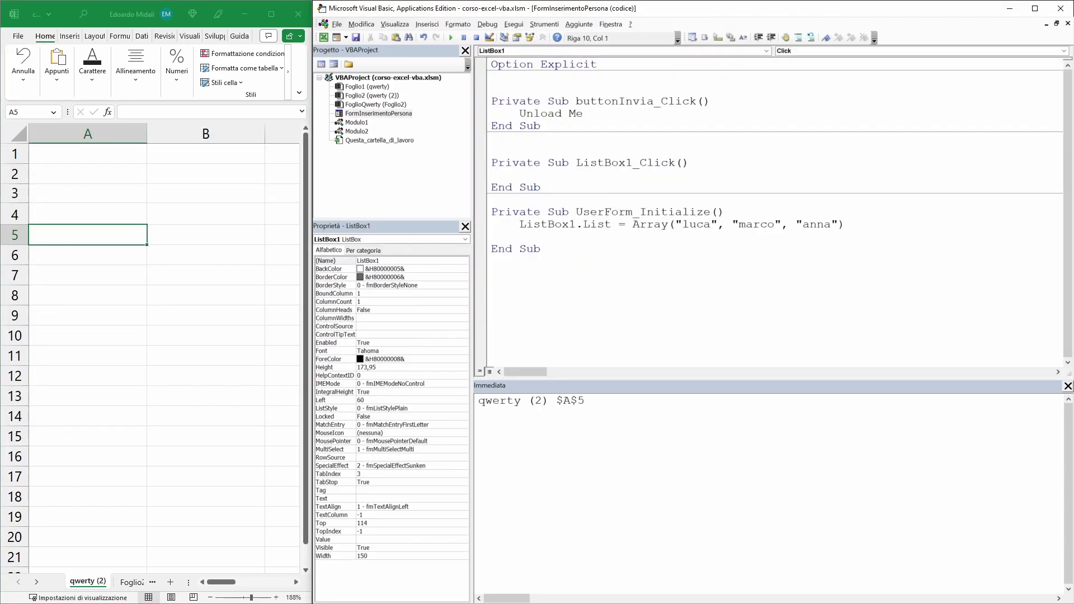
left_click(846, 224)
left_click_drag(520, 224, 853, 235)
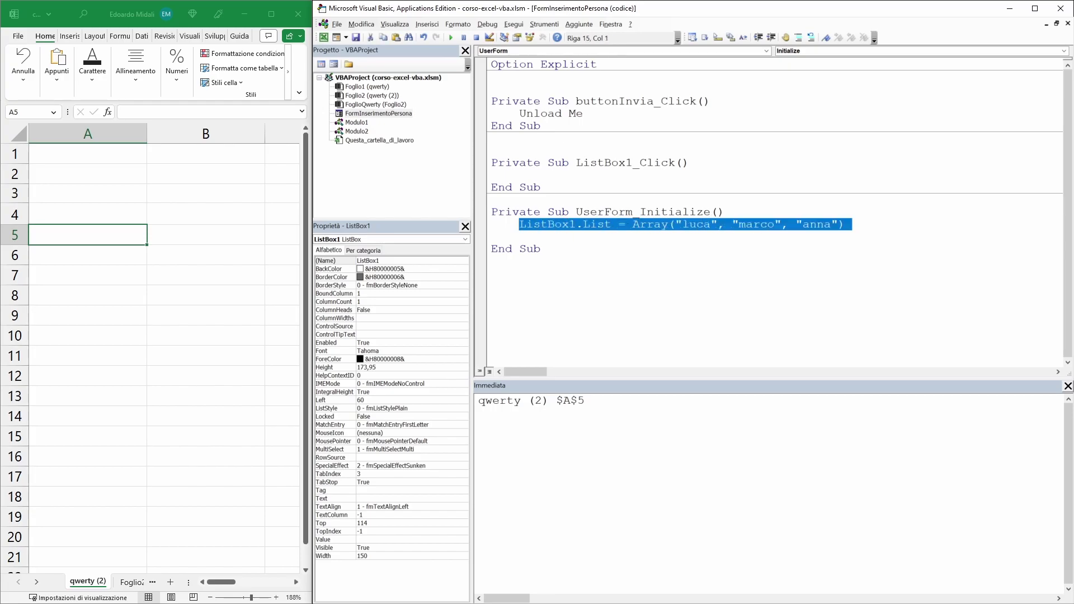
- Replace the List = Array(...) assignment with ListBox1.AddItem "luca"
left_click(853, 236)
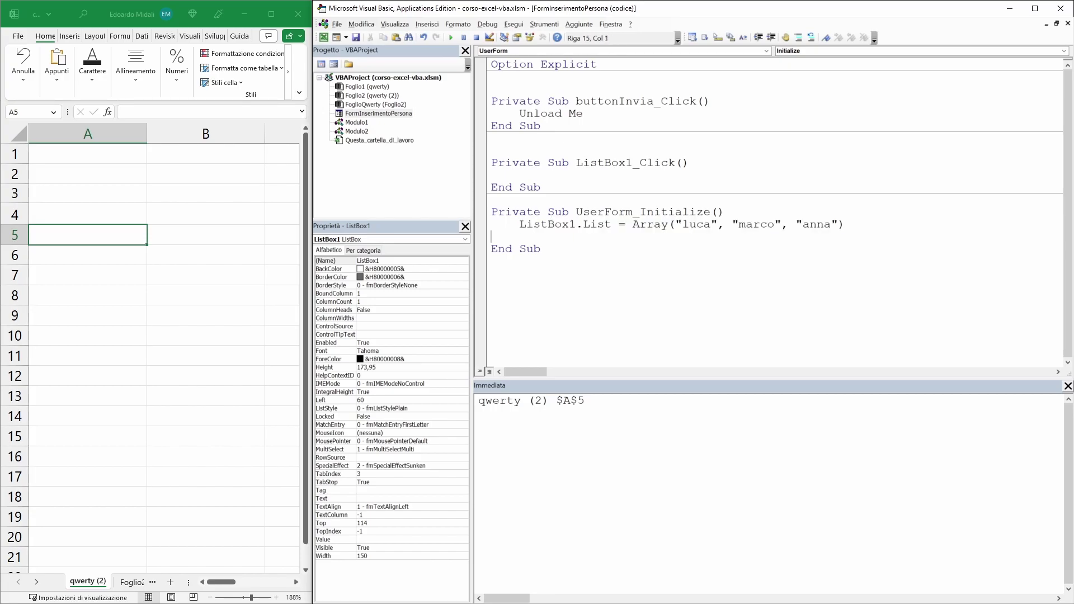
left_click_drag(845, 225, 586, 226)
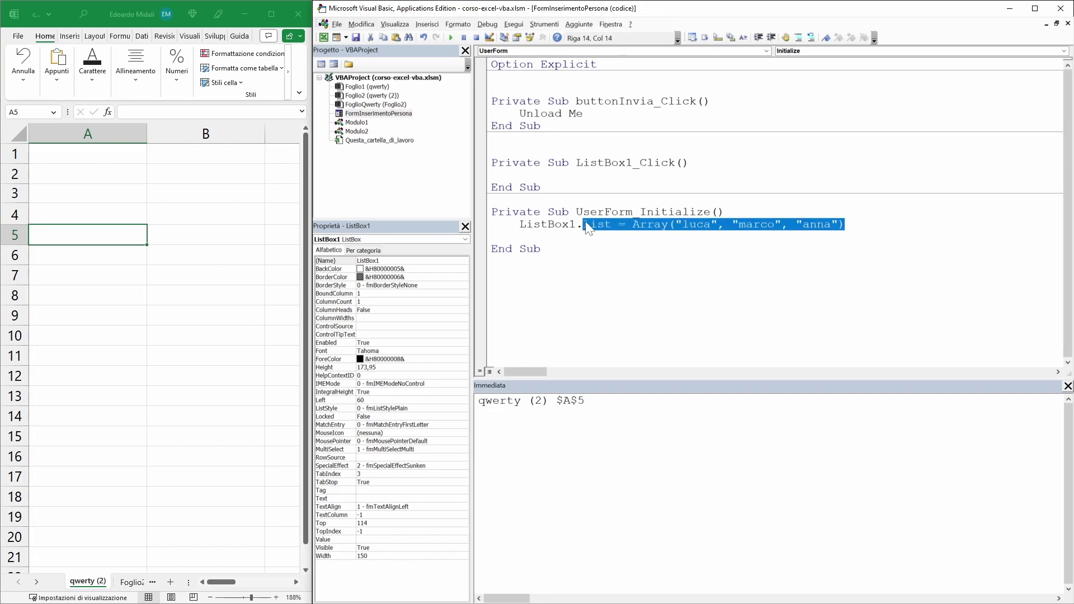
type("Ad")
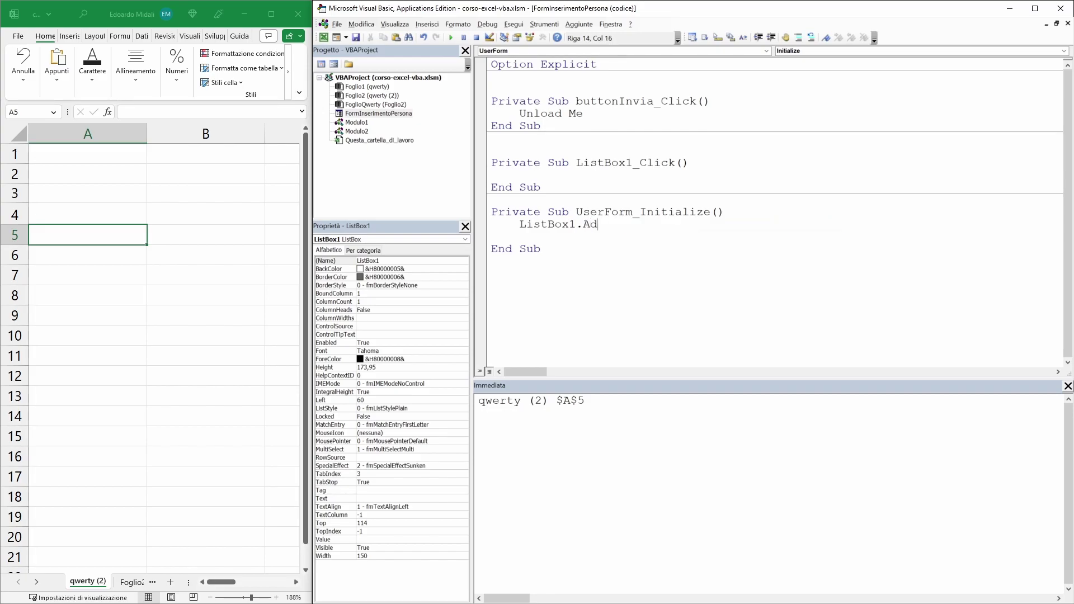
type("dItem")
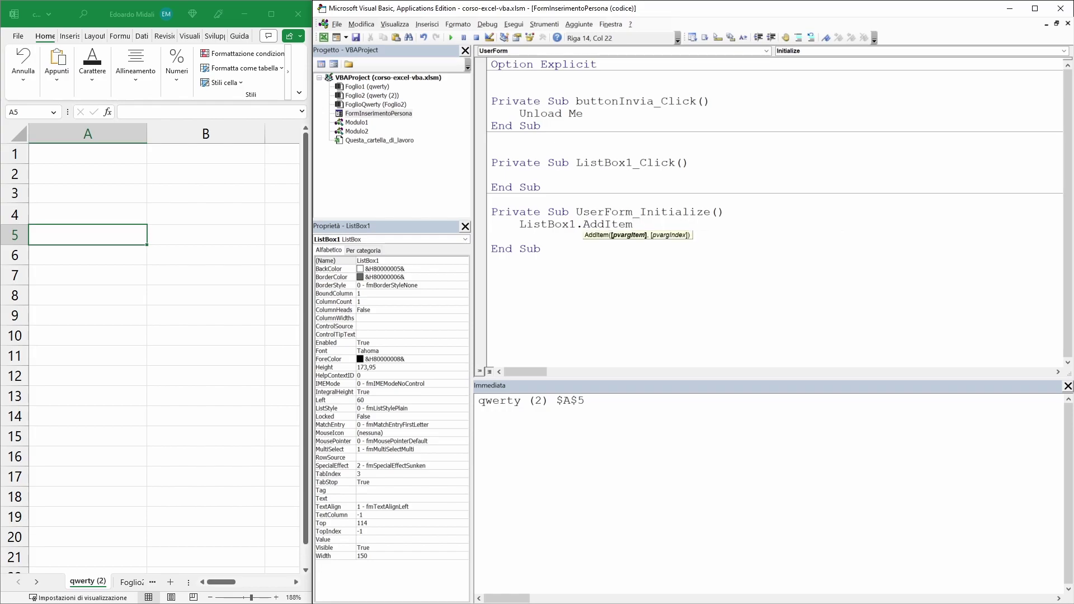
type(" \"luca\"")
key("Return")
- Duplicate the AddItem line and change its name to "marcp"
left_click_drag(683, 223, 519, 223)
key("ctrl+c")
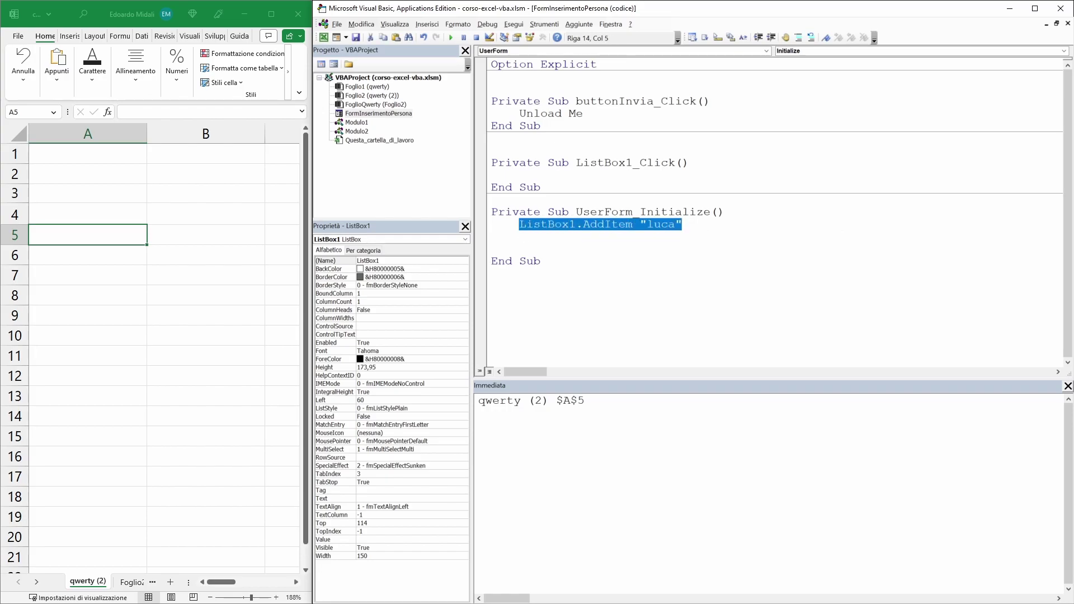
left_click(519, 236)
key("ctrl+v")
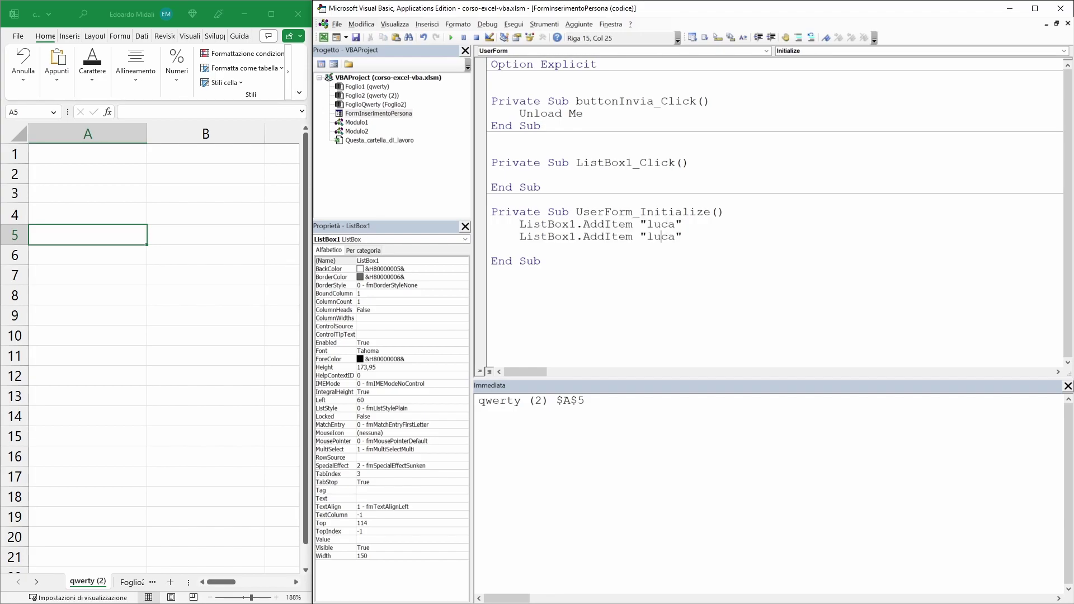
double_click(661, 236)
type("a")
key("BackSpace")
type("marcp")
- Run the form, select marcp and luca in the list, then close it and return to the code
key("F5")
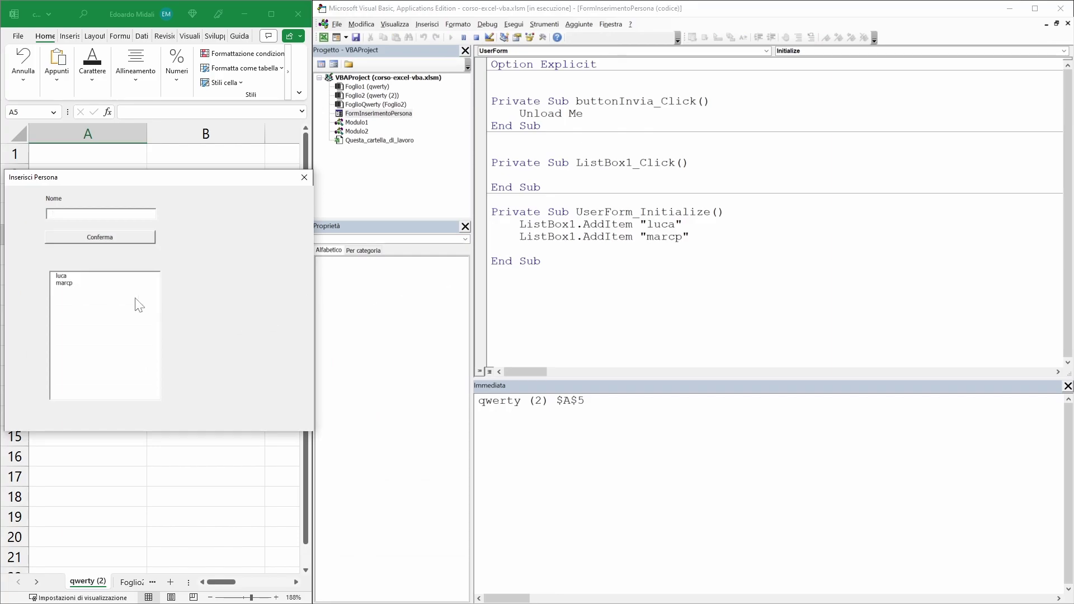
left_click(123, 284)
left_click(122, 276)
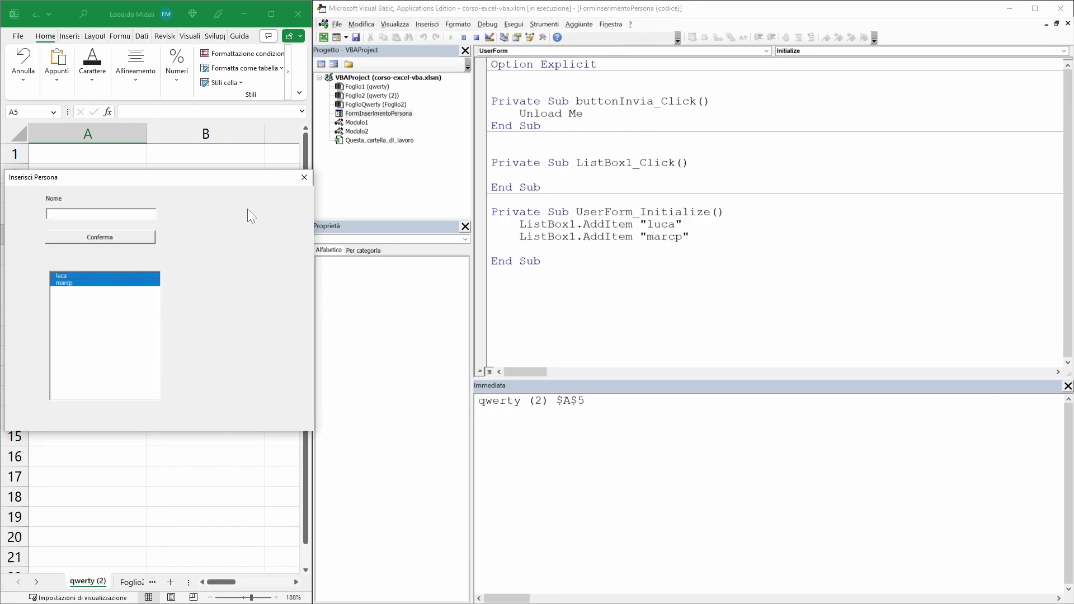
left_click(303, 177)
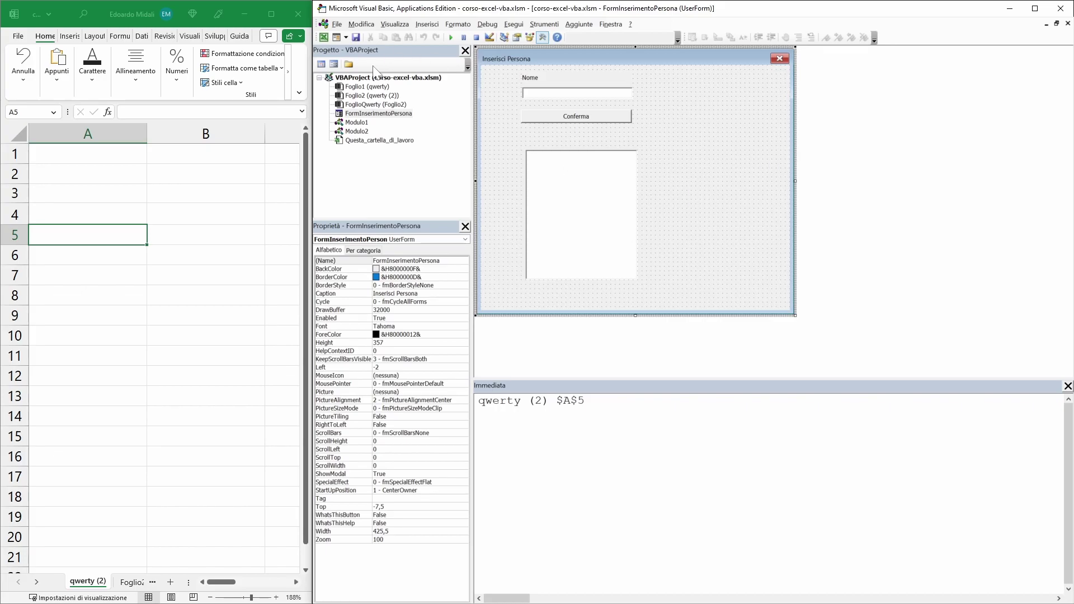
left_click(322, 63)
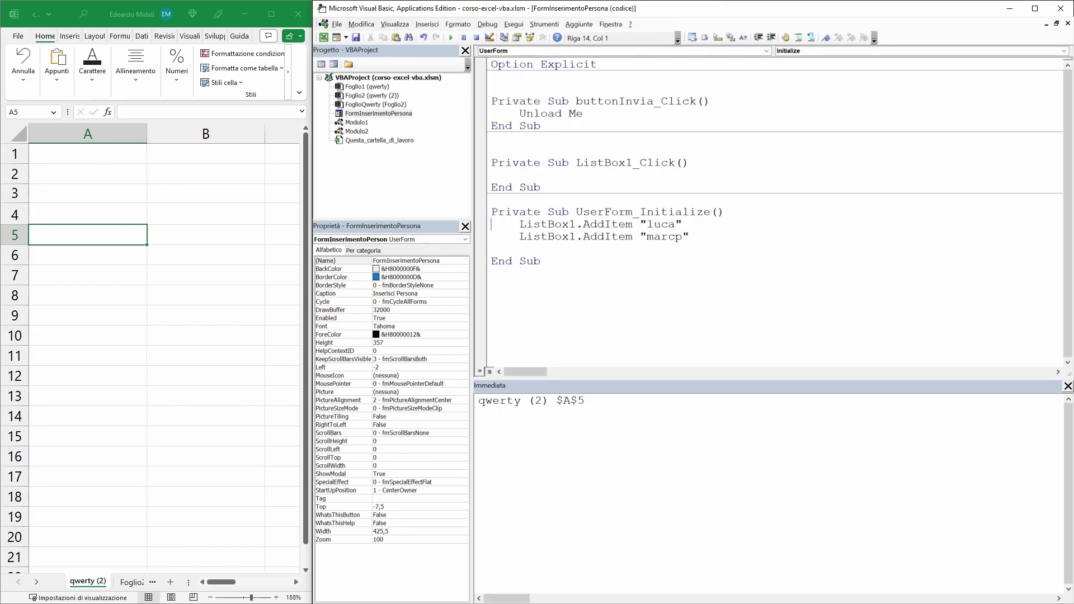
- Duplicate the marcp line as AddItem "anna" and add blank lines below Unload Me
left_click(682, 223)
left_click_drag(689, 236, 519, 246)
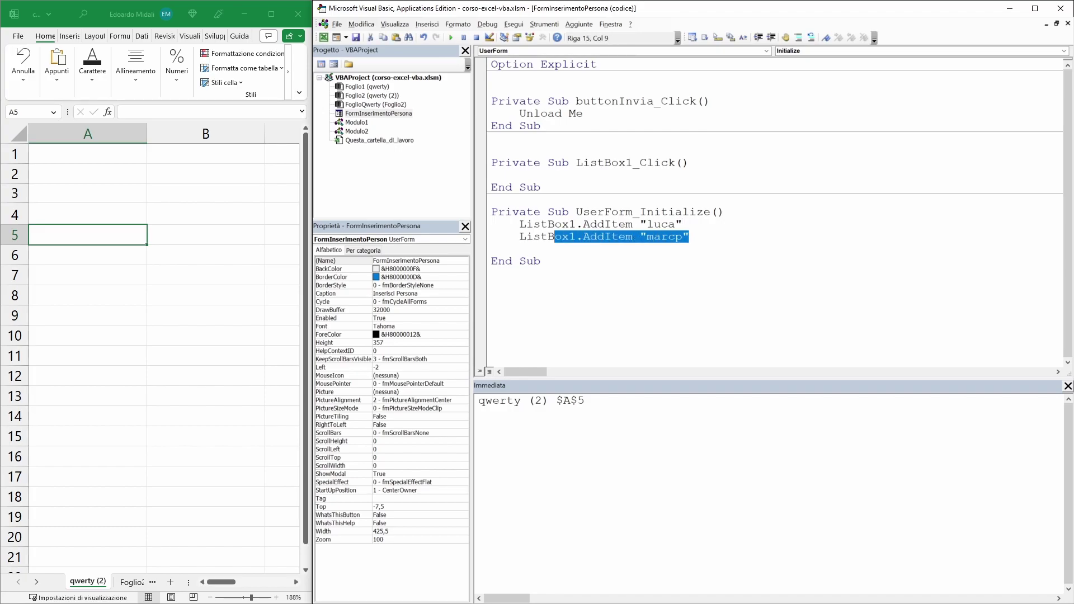
key("ctrl+c")
key("End")
key("Return")
key("ctrl+v")
double_click(664, 249)
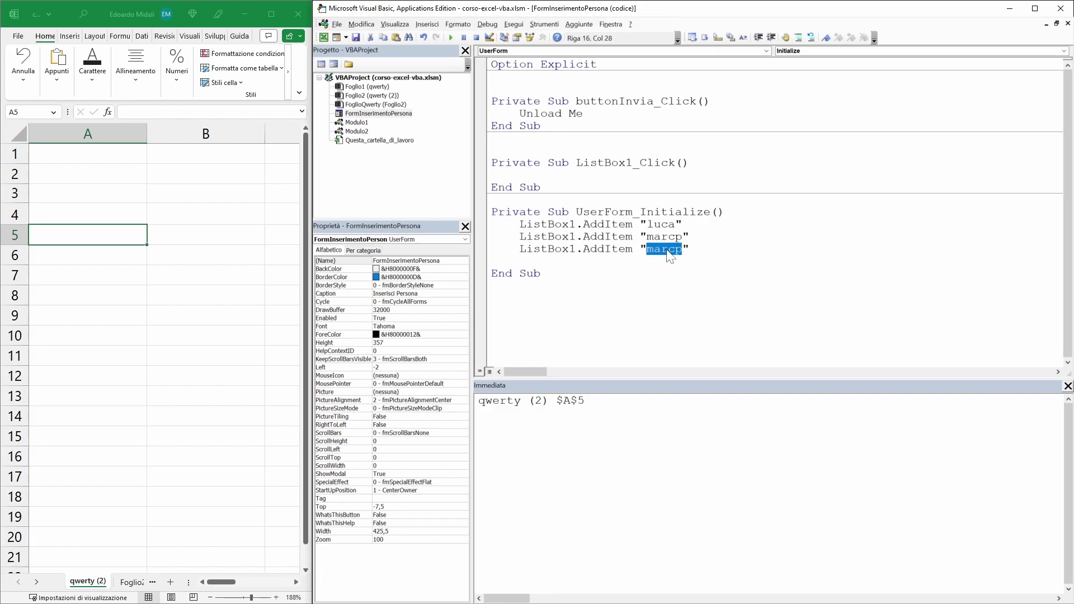
type("anna")
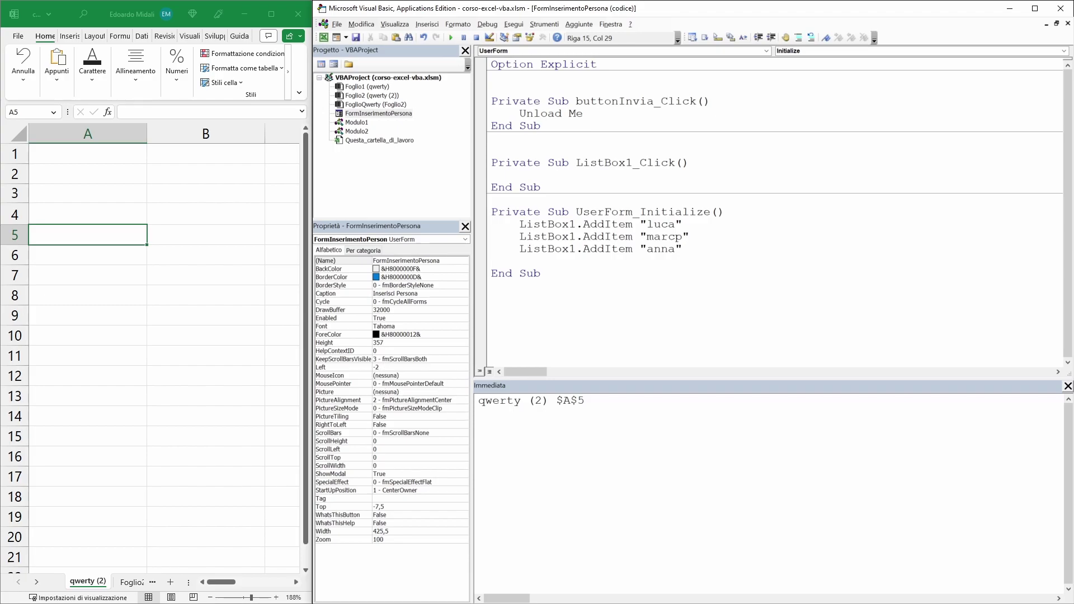
left_click(583, 113)
key("Return")
key("Return")
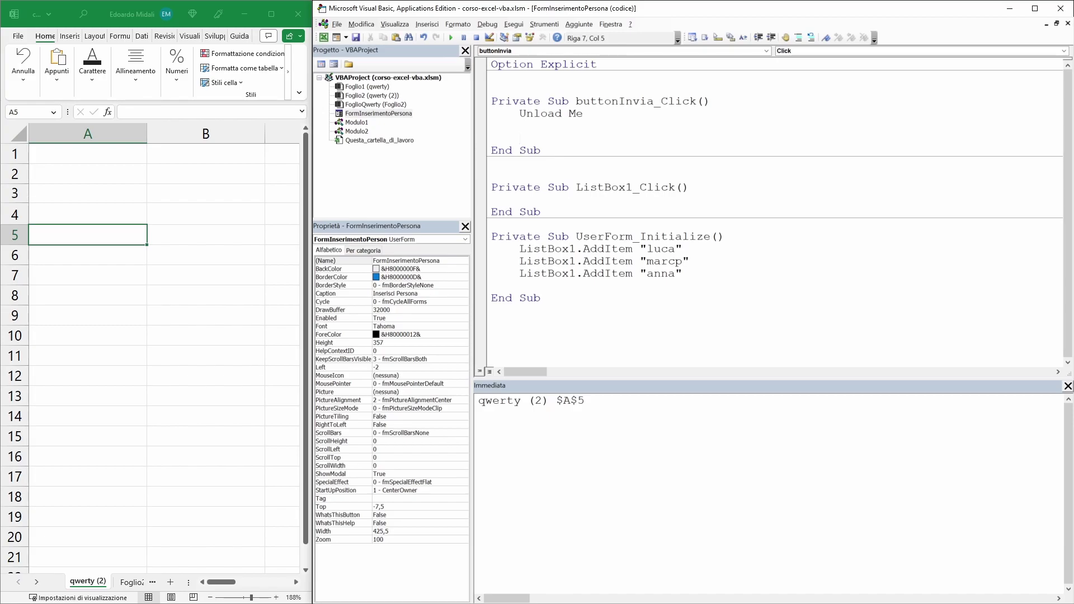
- Write the loop header For i = 0 To ListBox1.ListCount - 1, reviewing the list items luca, marcp and anna
type("For ")
type("i = 0 ")
type("To ")
type("ListBox")
type("1.Lit")
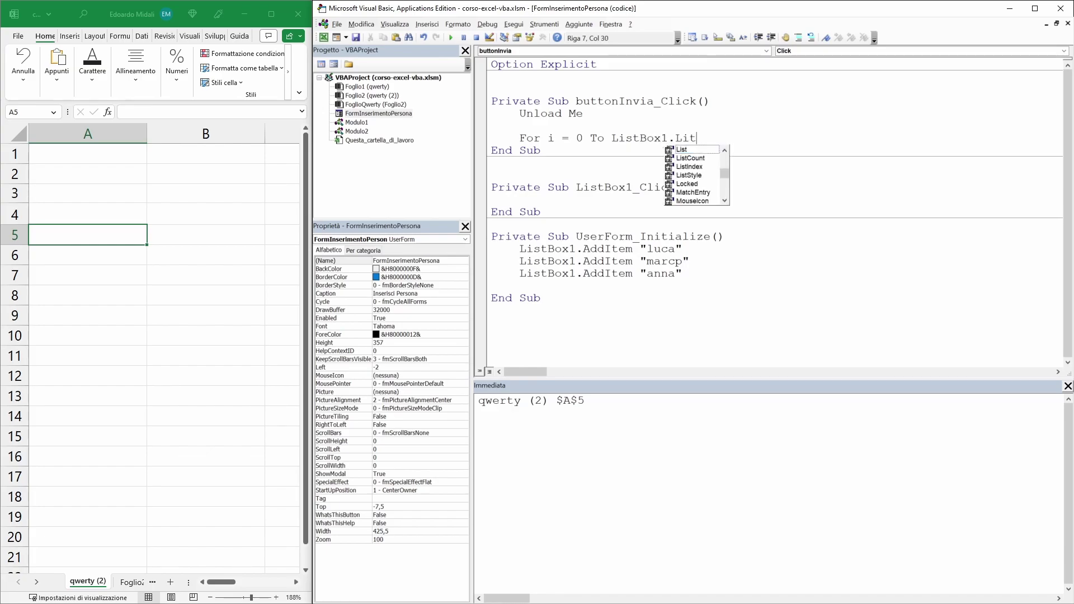
key("Tab")
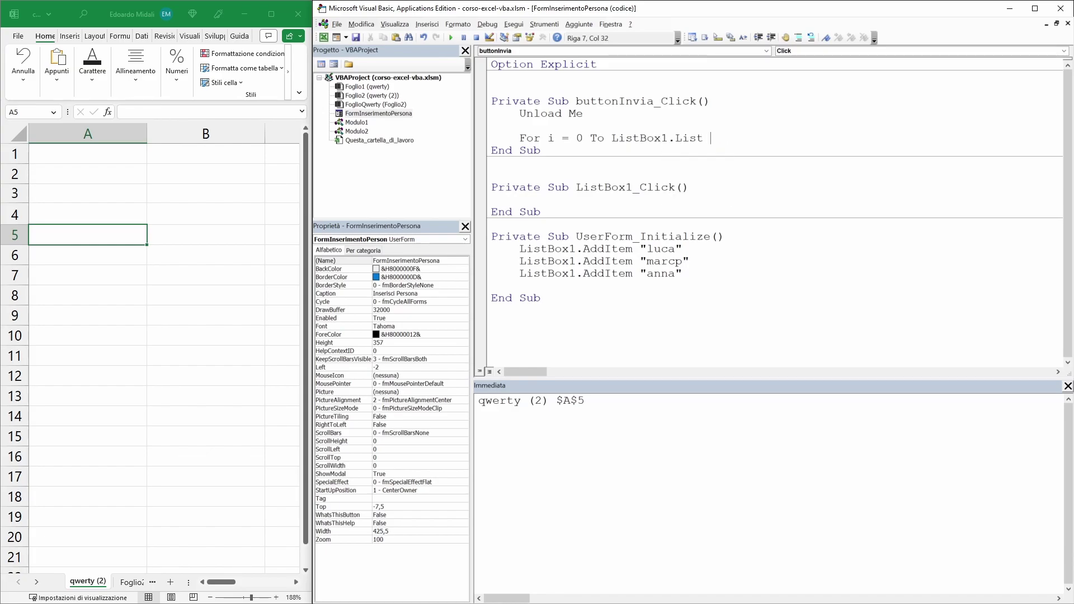
type("Count ")
type("-1")
double_click(707, 138)
left_click(768, 138)
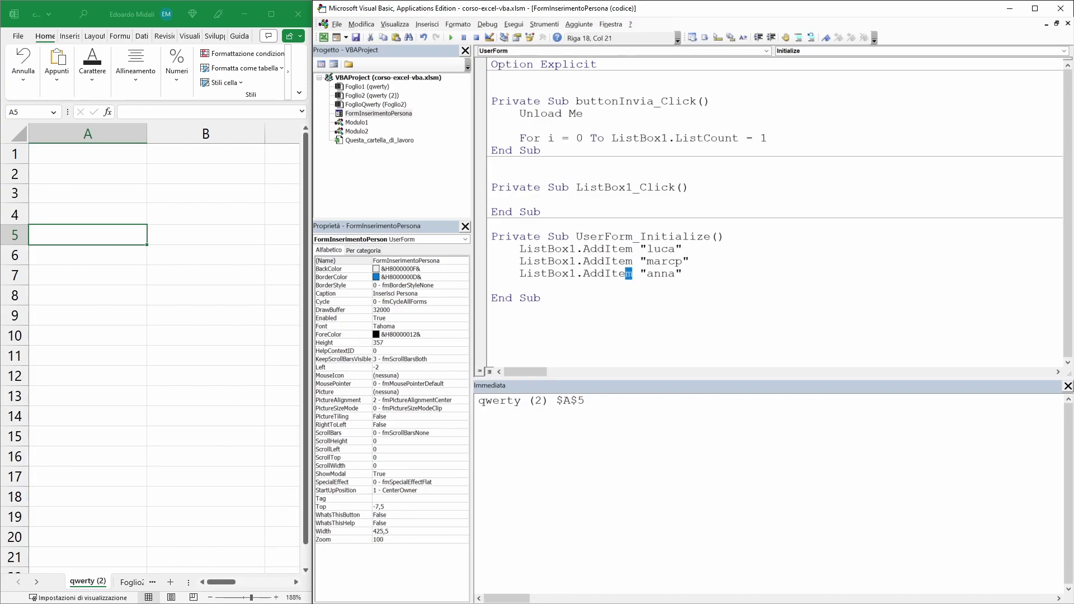
mouse_move(683, 273)
left_mouse_down()
mouse_move(632, 273)
mouse_move(667, 248)
mouse_move(675, 261)
left_mouse_up()
left_click(683, 273)
double_click(657, 248)
double_click(660, 273)
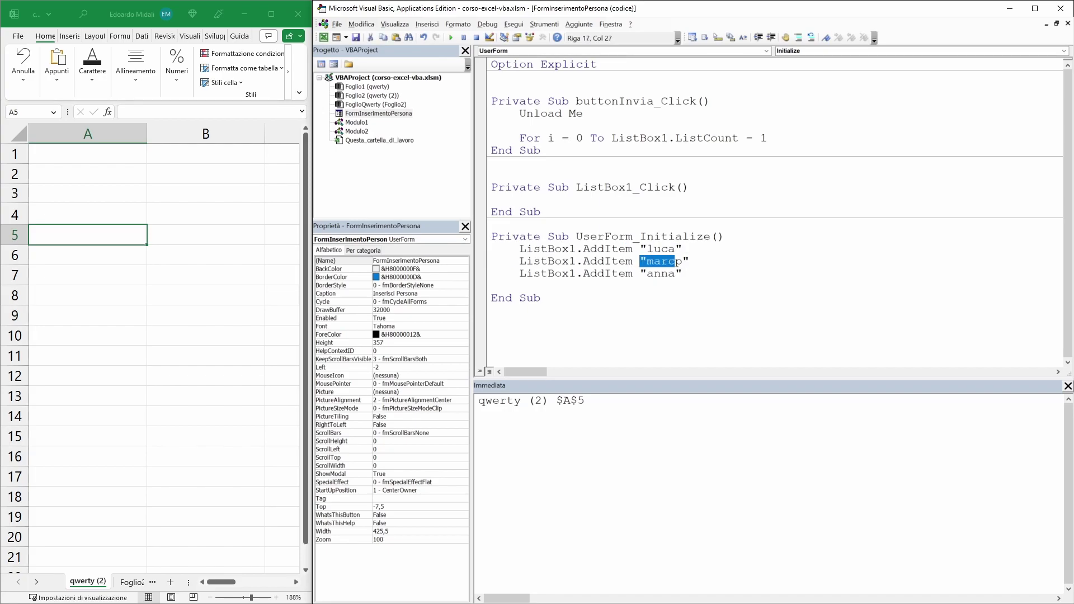
double_click(660, 272)
left_click(690, 261)
left_click(767, 137)
- Declare Dim i As Long, close the loop with Next i, and open a blank line inside it
left_click(520, 125)
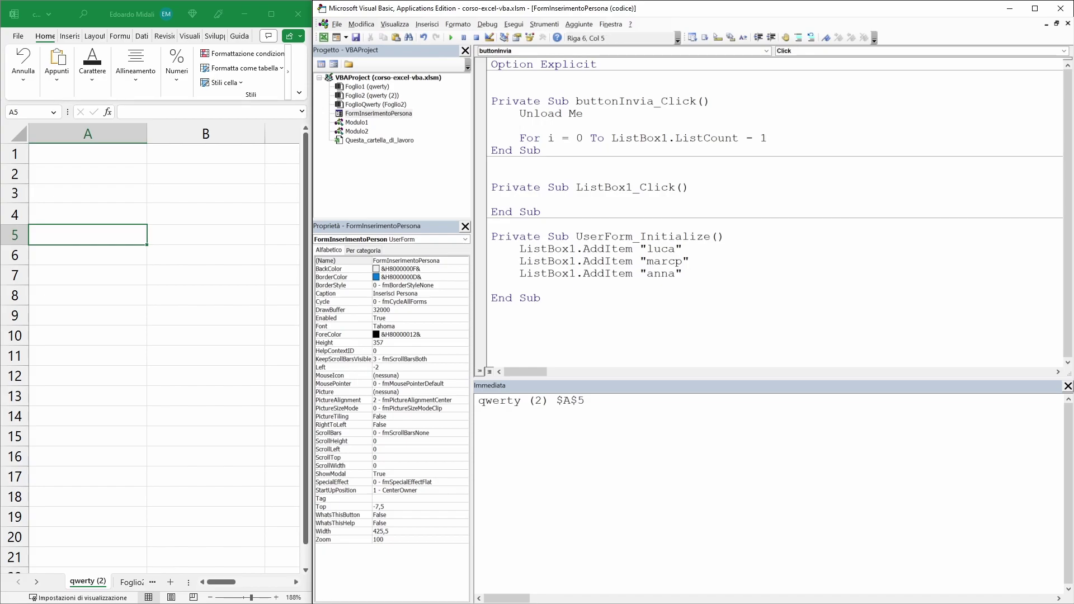
type("Dim ")
type("i as Long")
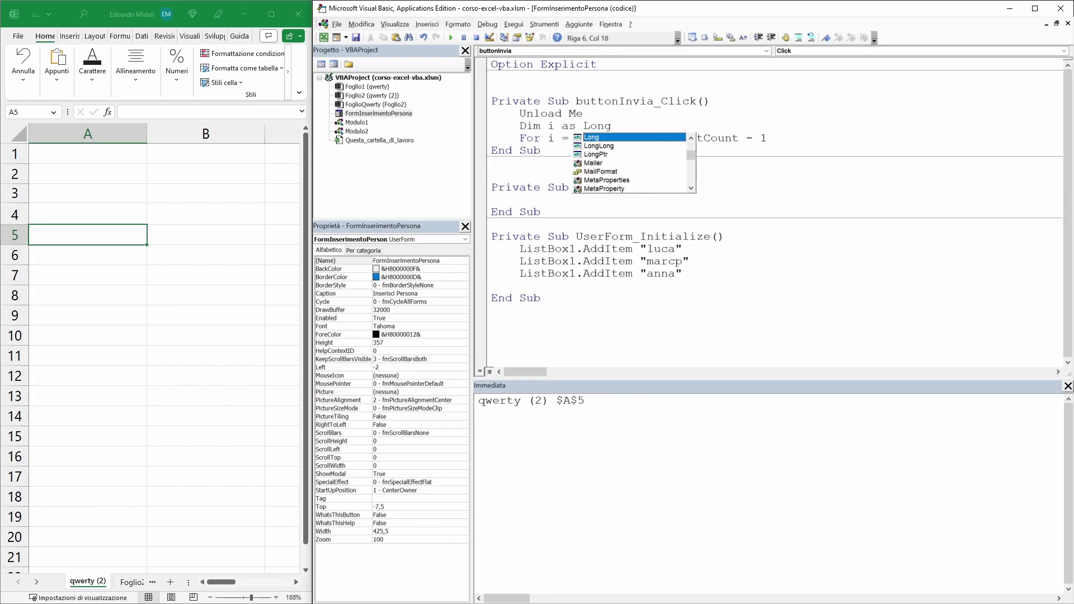
left_click(767, 137)
key("Return")
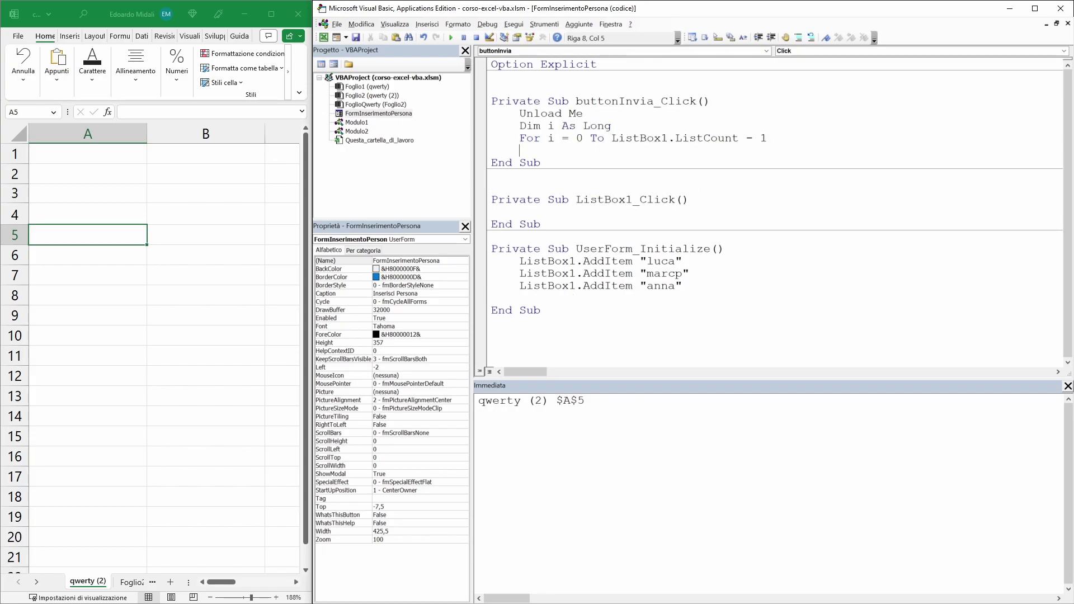
type("Next")
type(" i")
key("Up")
key("End")
key("Return")
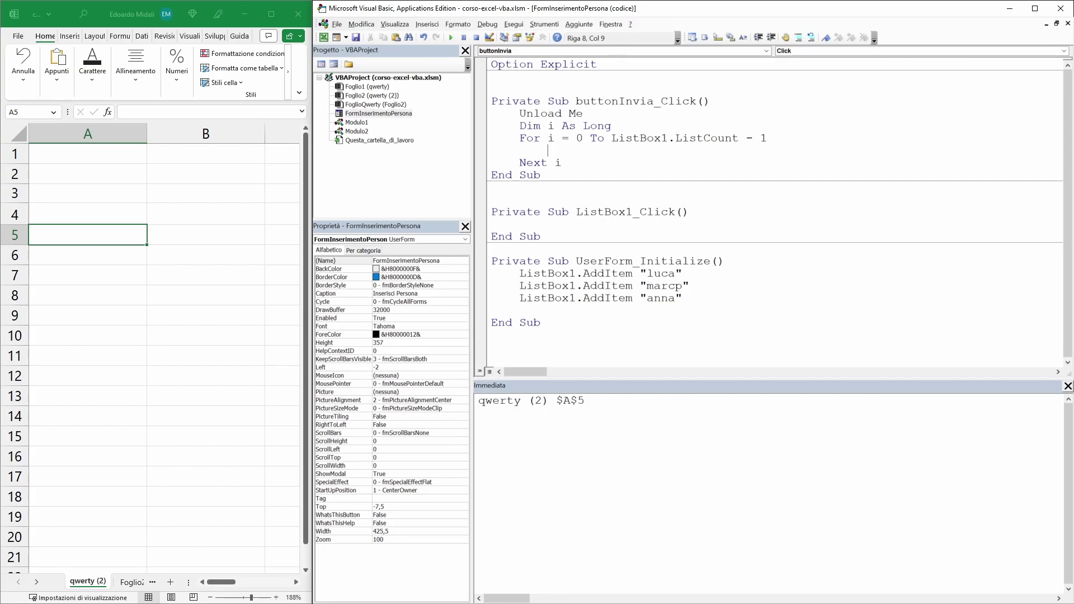
- Add the condition If ListBox1.Selected(i) Then inside the loop
type("If")
double_click(639, 137)
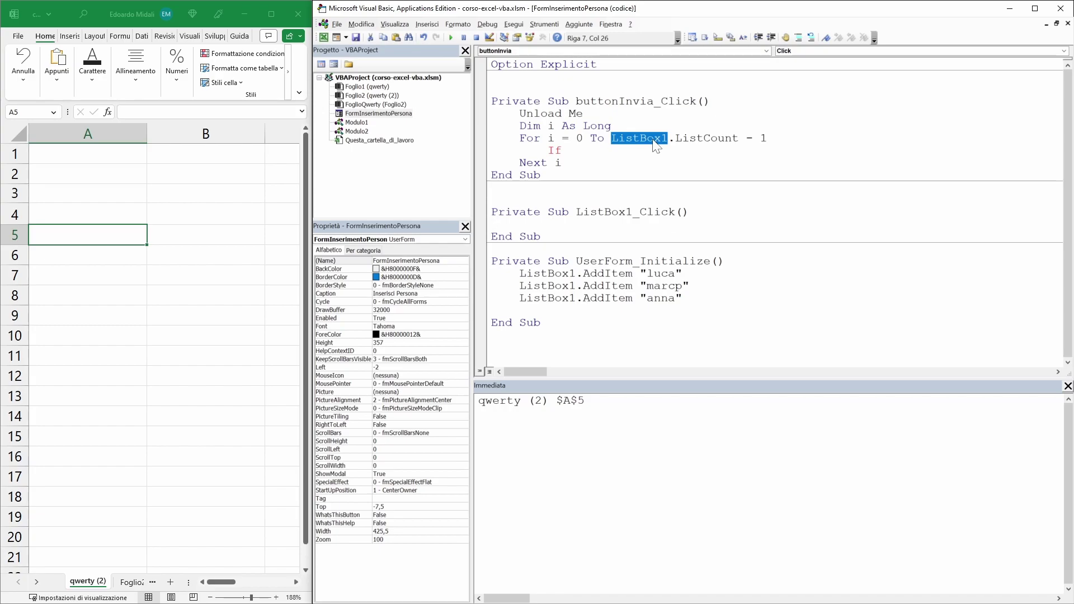
key("ctrl+c")
left_click(565, 150)
key("ctrl+v")
type(".Sel")
key("Tab")
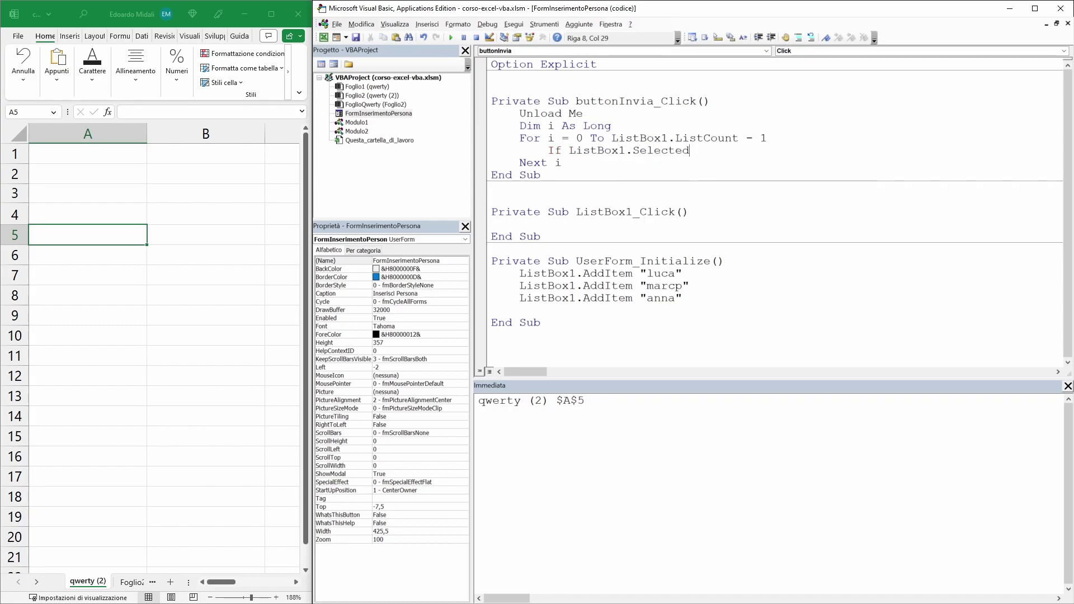
type("(i)")
type(" Then")
key("Return")
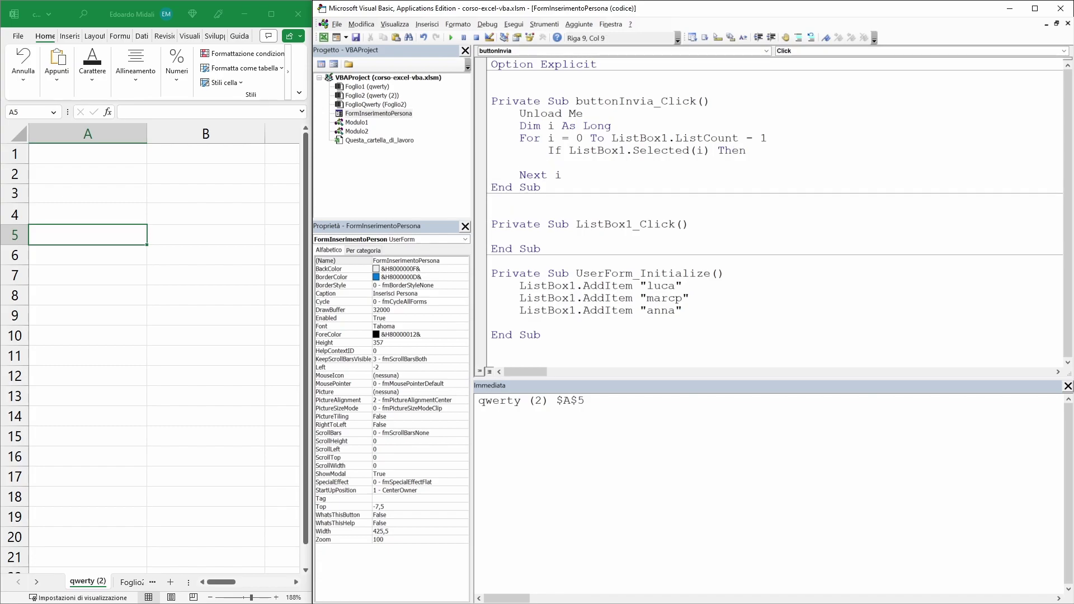
- Close the block with End If around Debug.Print i, then run the form
type("End if")
key("Up")
key("End")
key("Return")
type("deb")
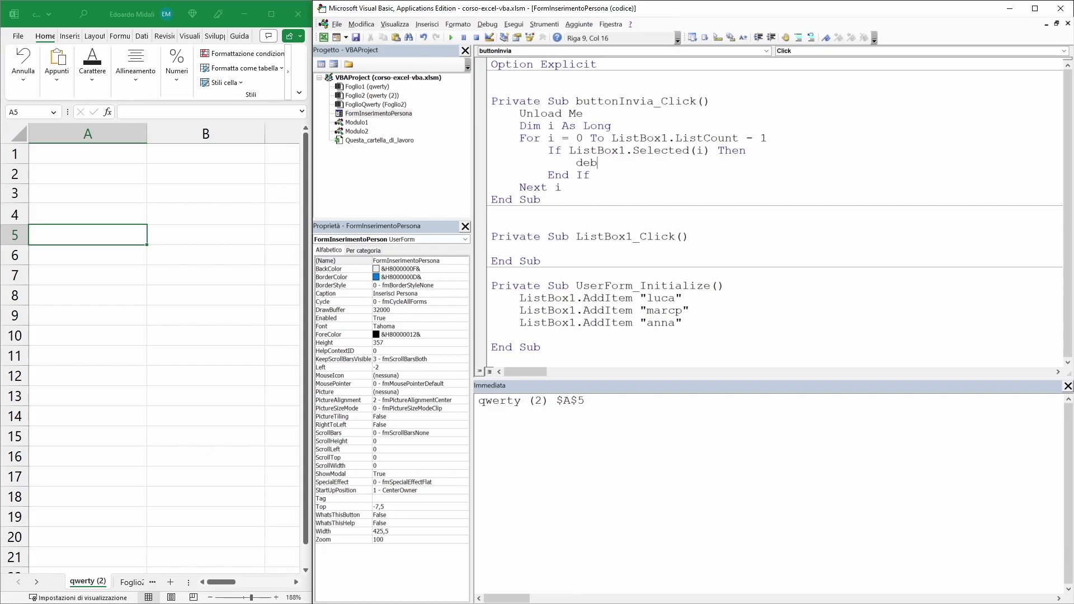
type("ug.prin")
type("t ")
type("i")
left_click_drag(583, 137, 553, 151)
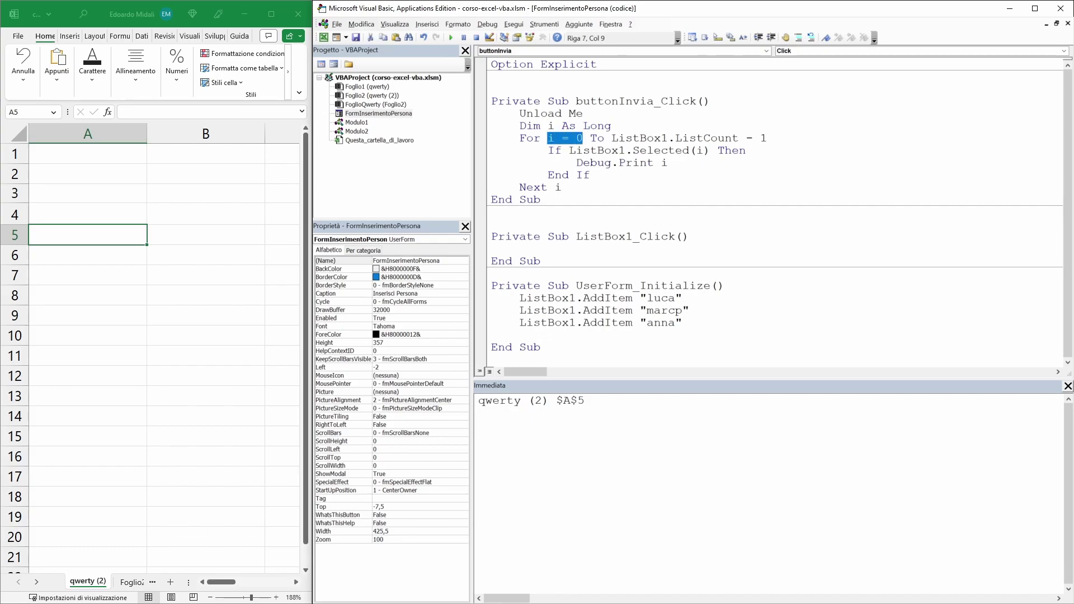
left_click(667, 162)
left_click(451, 37)
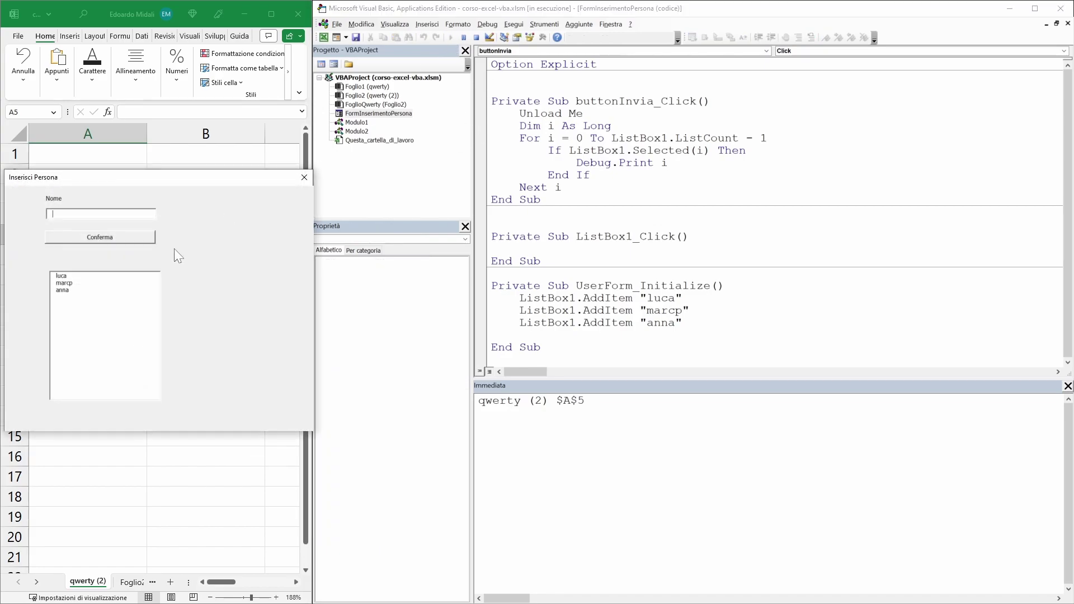
- Select marcp and anna in the list and confirm, printing indexes 1 and 2
left_click(68, 284)
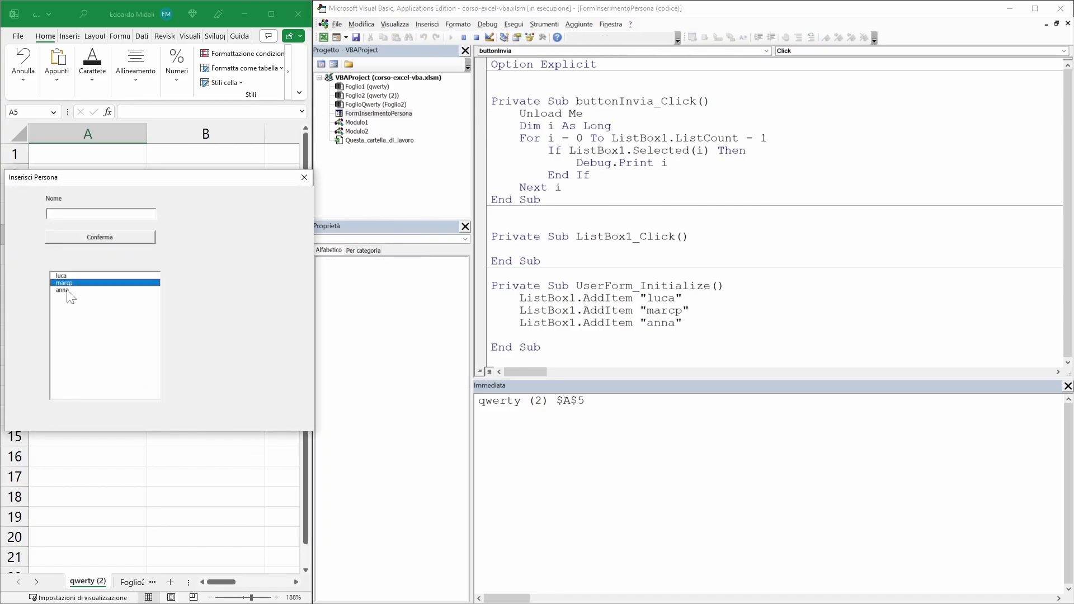
left_click(64, 290)
left_click(101, 239)
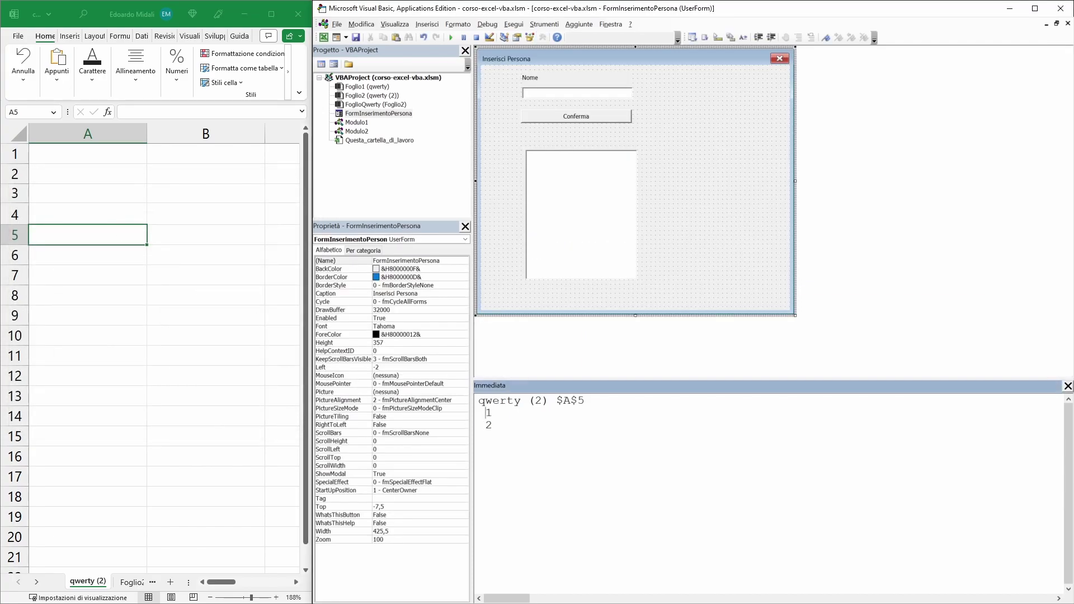
- Cancel the Macro dialog, rerun the form, confirm luca to print 0, and return to the design
left_click(451, 38)
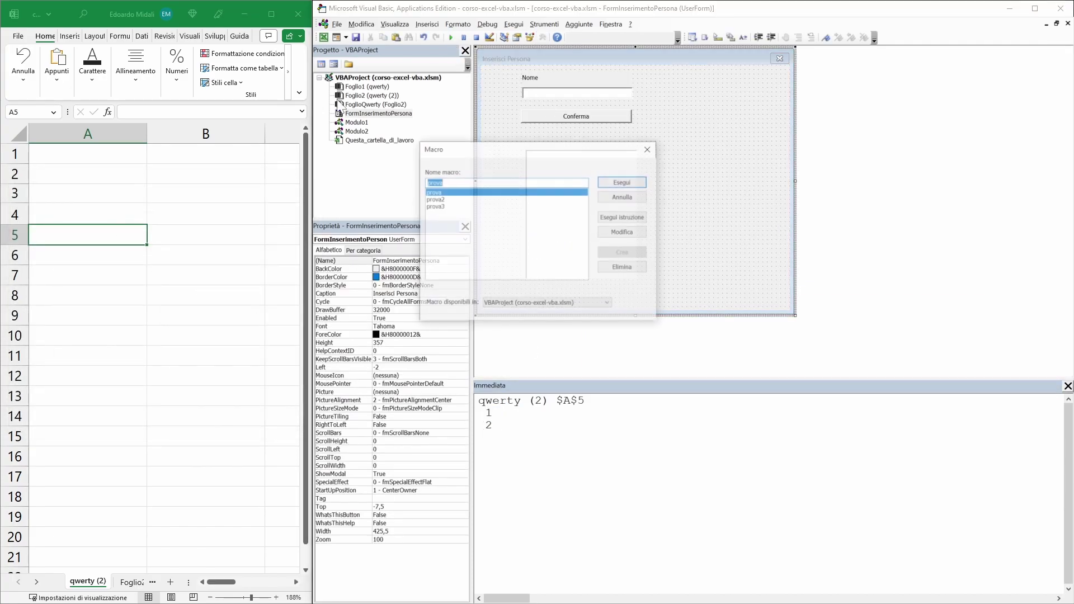
left_click(647, 150)
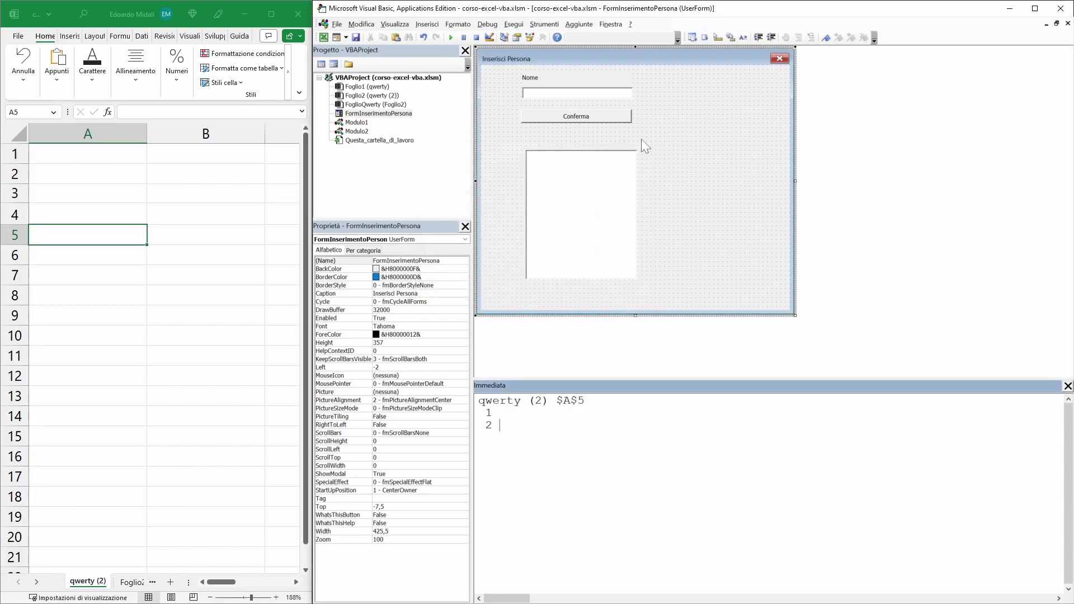
left_click(451, 38)
left_click(79, 277)
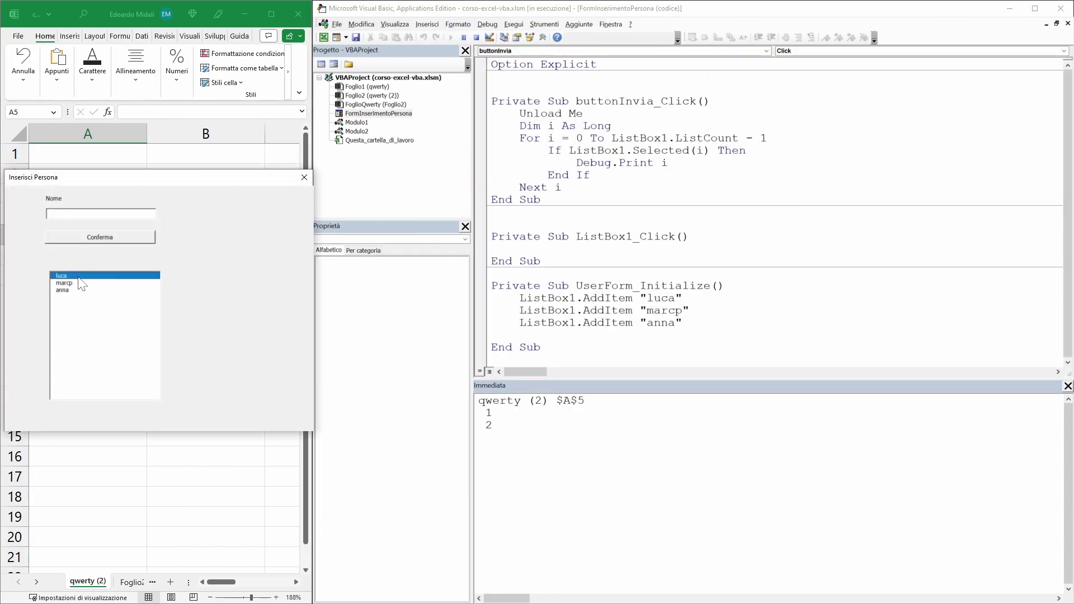
left_click(109, 240)
double_click(508, 425)
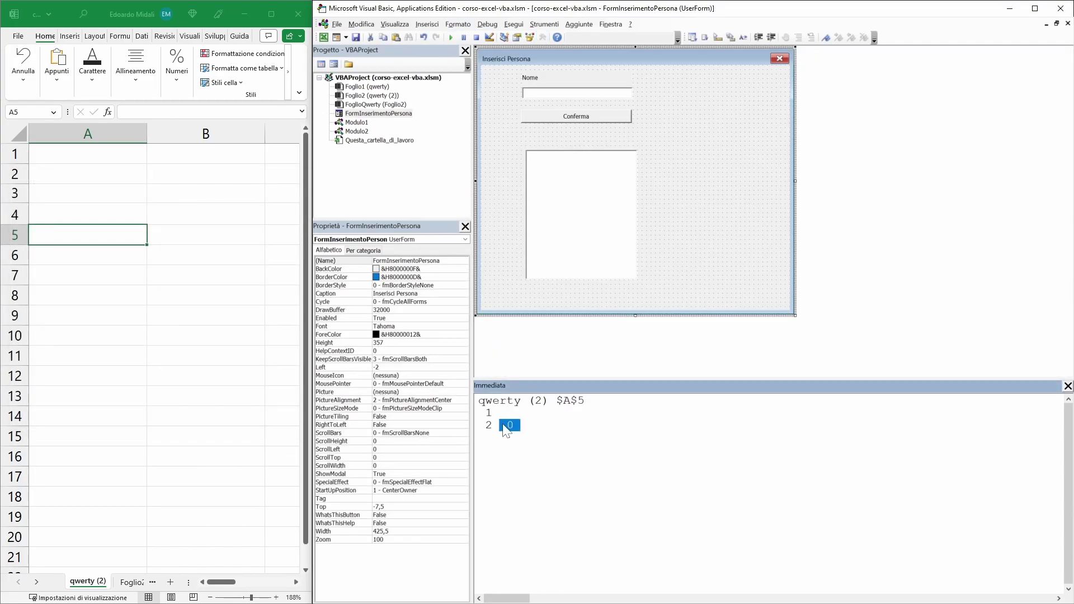
left_click(841, 223)
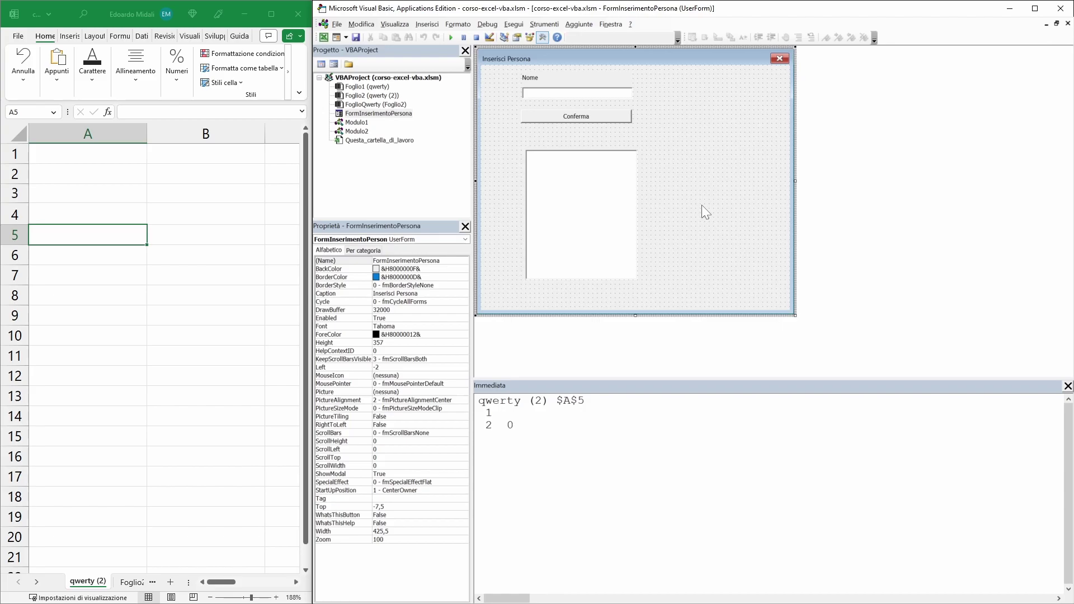
- Draw a ComboBox from the Toolbox at the form's upper right and shorten it to 34,5 high
left_click(598, 182)
key("Escape")
left_click(674, 166)
left_click_drag(833, 195, 796, 195)
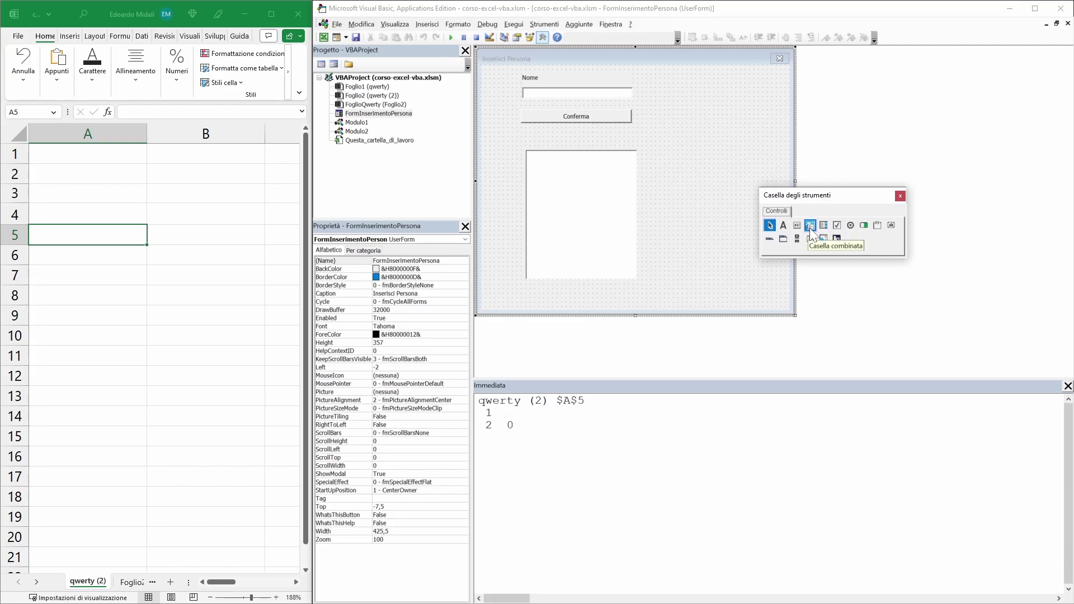
left_click(810, 227)
left_click_drag(669, 88, 777, 137)
left_click(773, 117)
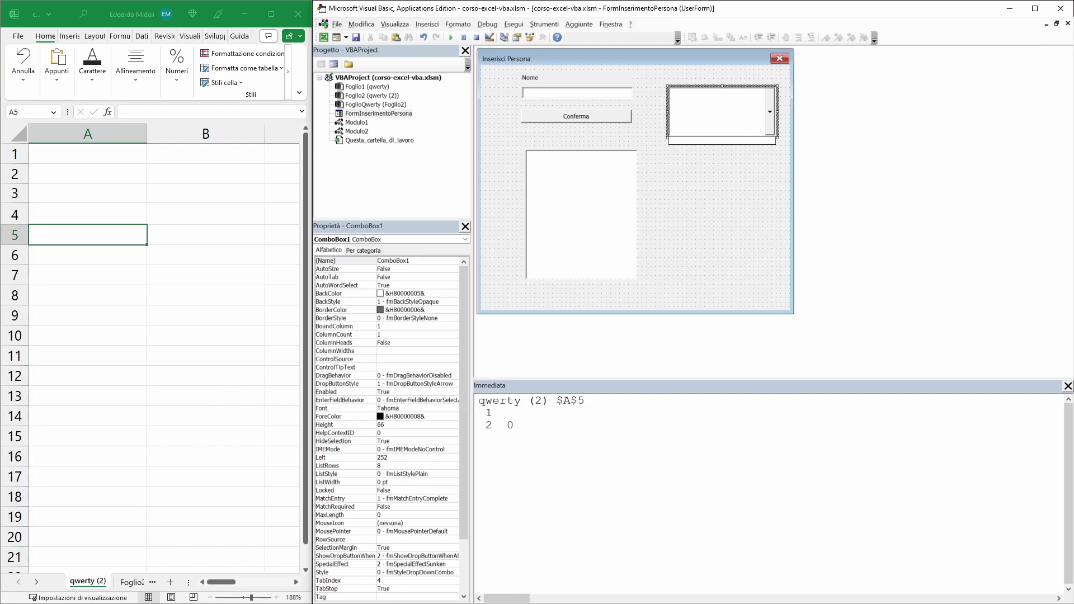
key("Escape")
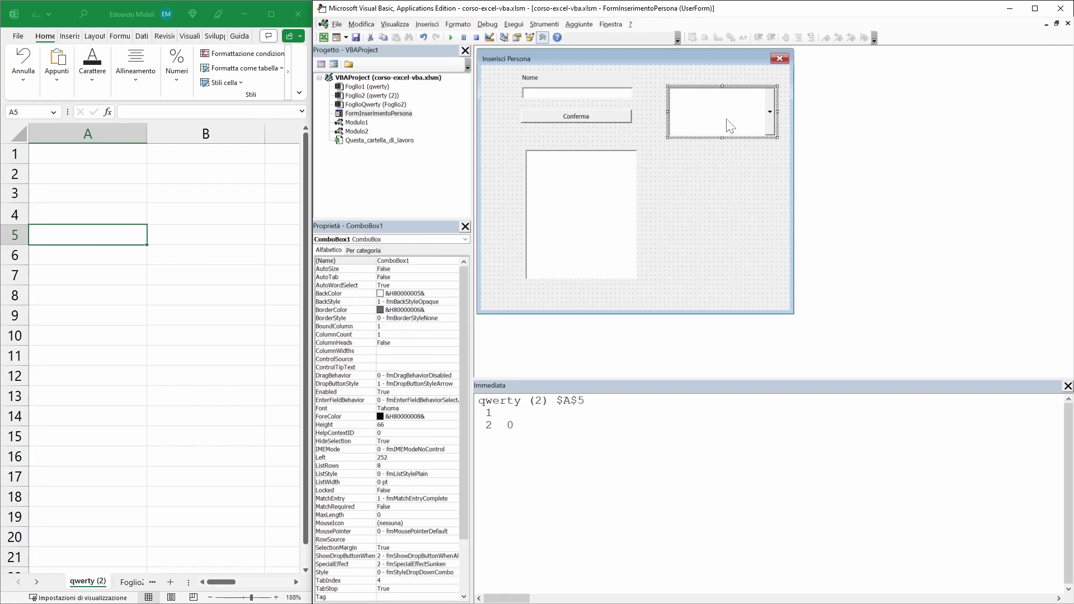
left_click_drag(723, 135, 723, 113)
double_click(407, 261)
key("ctrl+c")
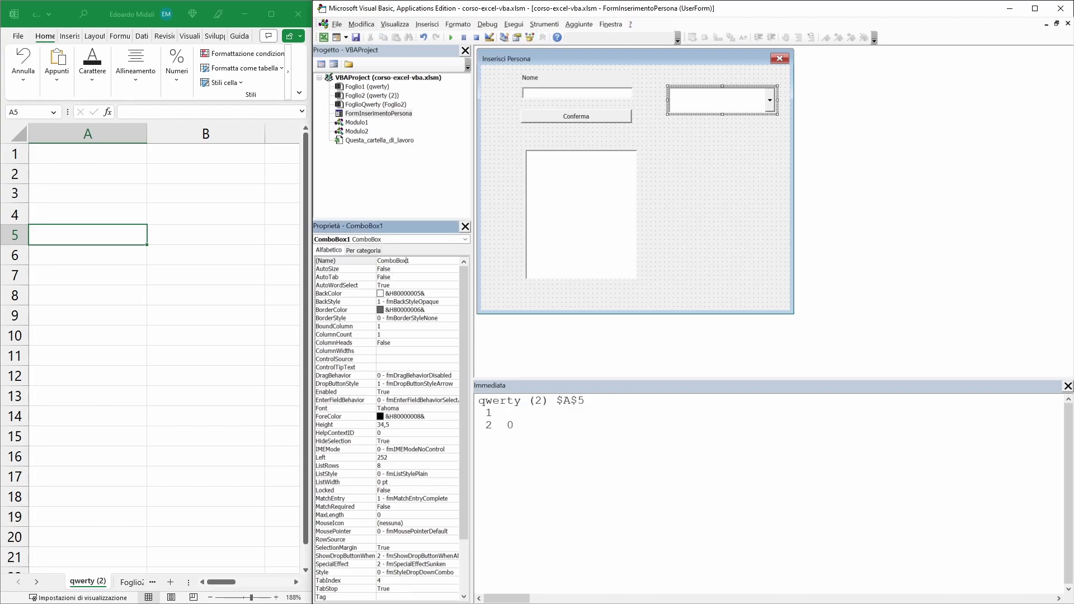
left_click(688, 222)
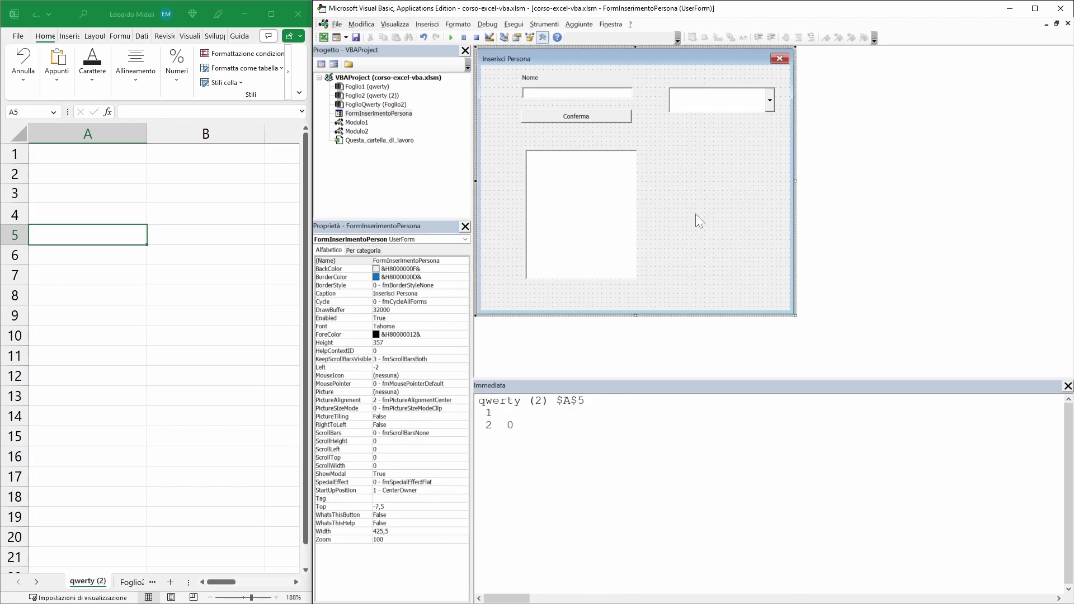
left_click(671, 106)
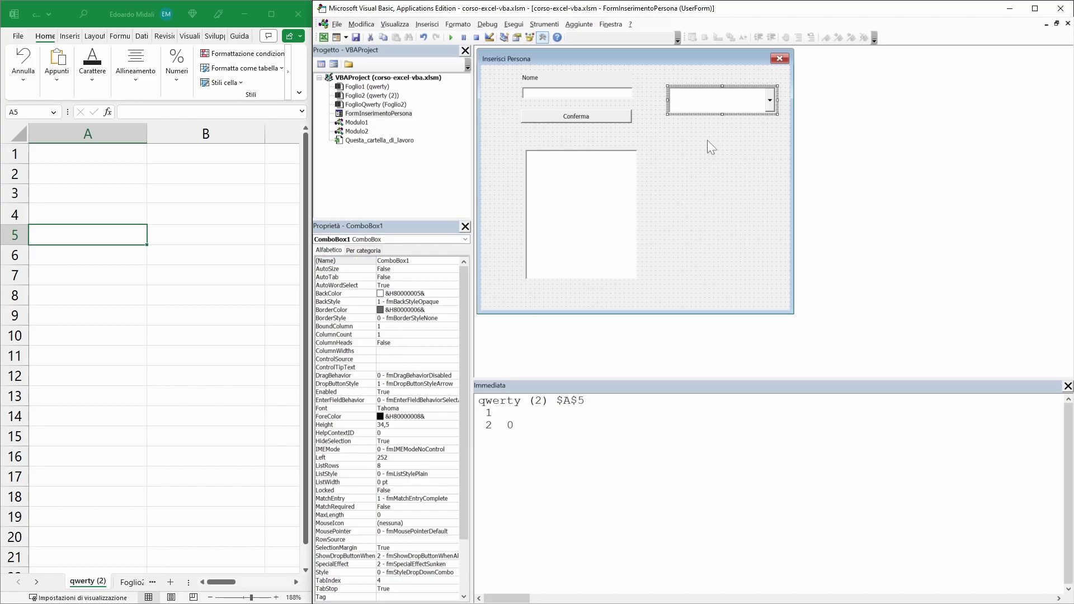
- Replace the three ListBox1 references in UserForm_Initialize with ComboBox1
left_click(378, 113)
left_click(321, 64)
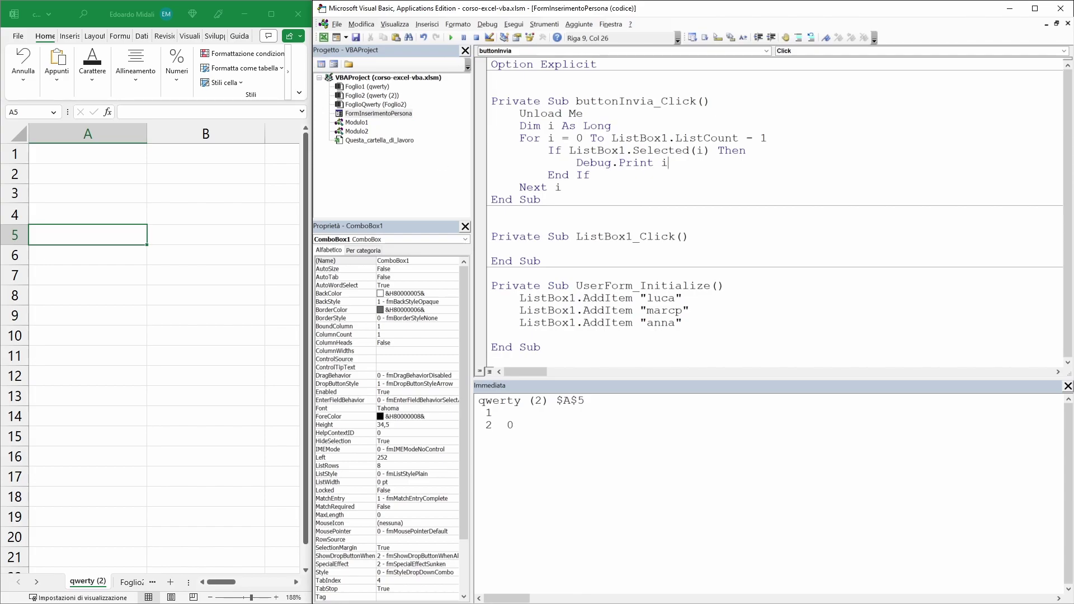
double_click(530, 298)
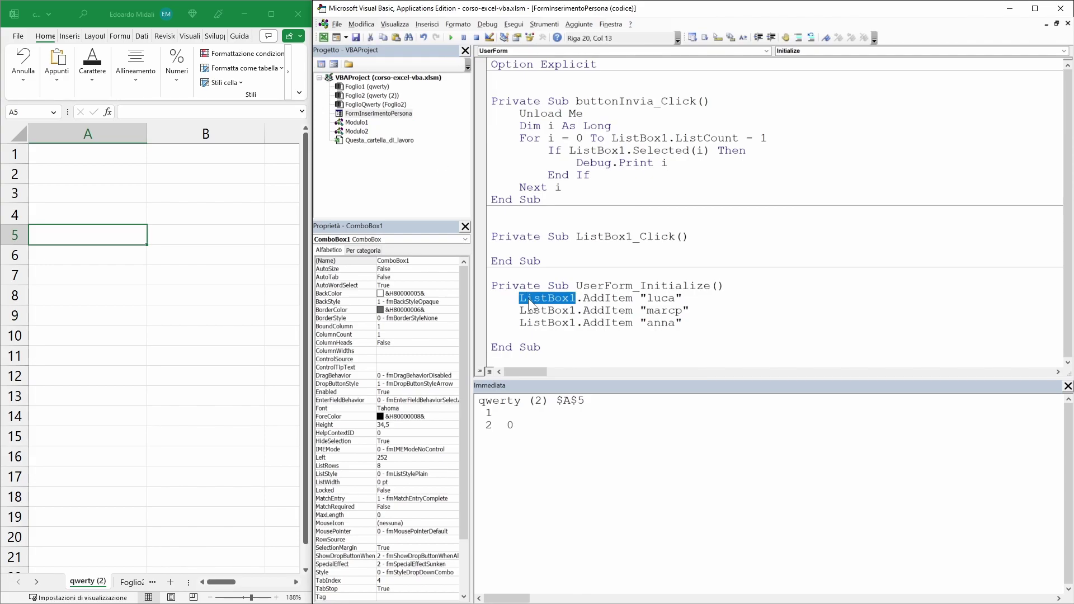
key("ctrl+v")
double_click(529, 310)
key("ctrl+v")
double_click(530, 322)
key("ctrl+v")
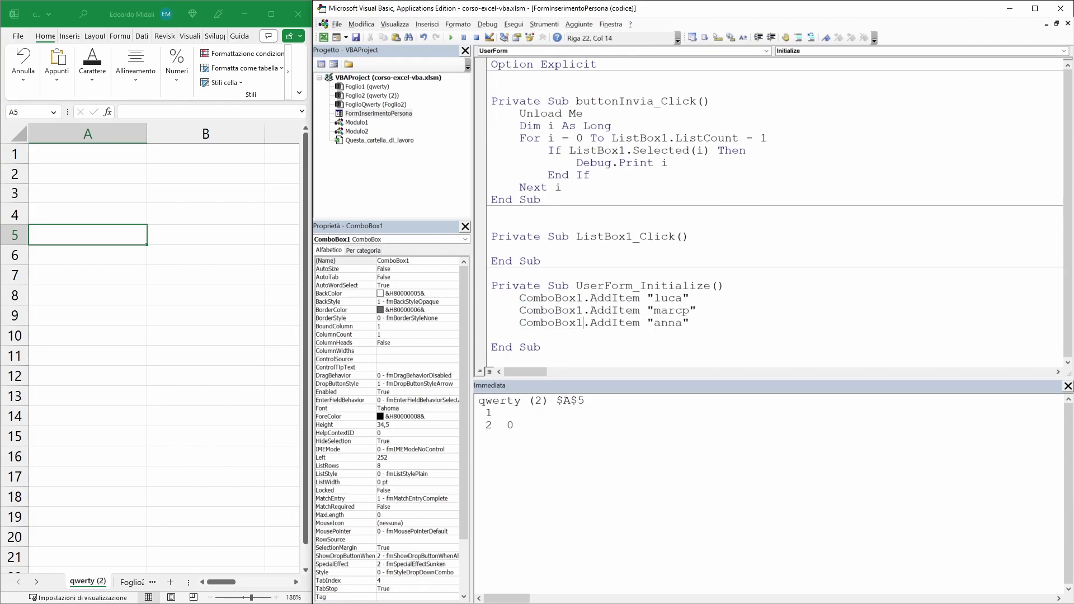
- Run the form, pick marcp then anna from the combo box, and confirm
left_click(450, 37)
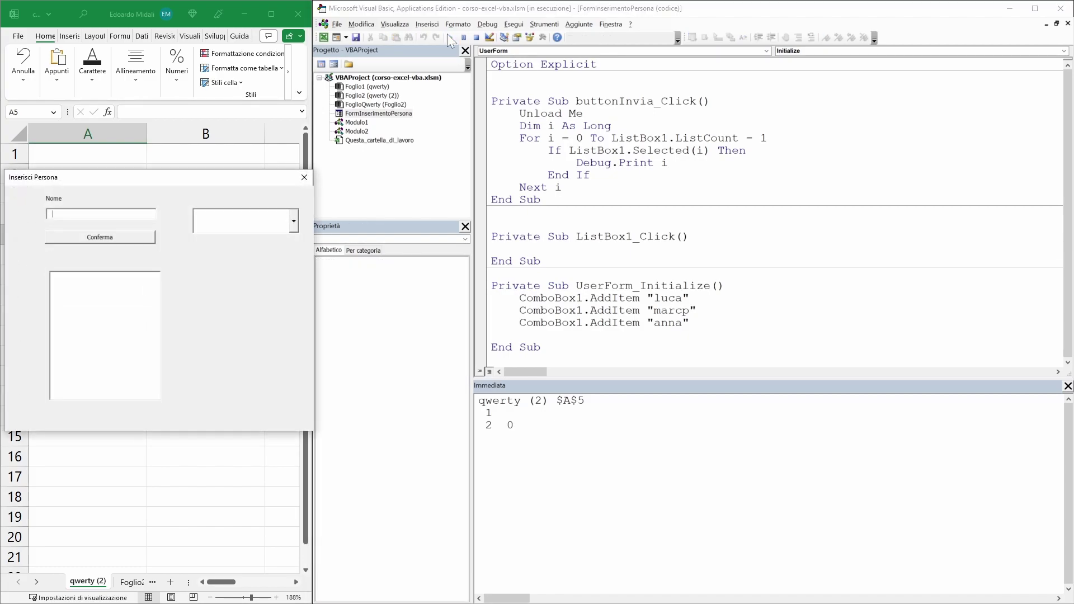
left_click(293, 221)
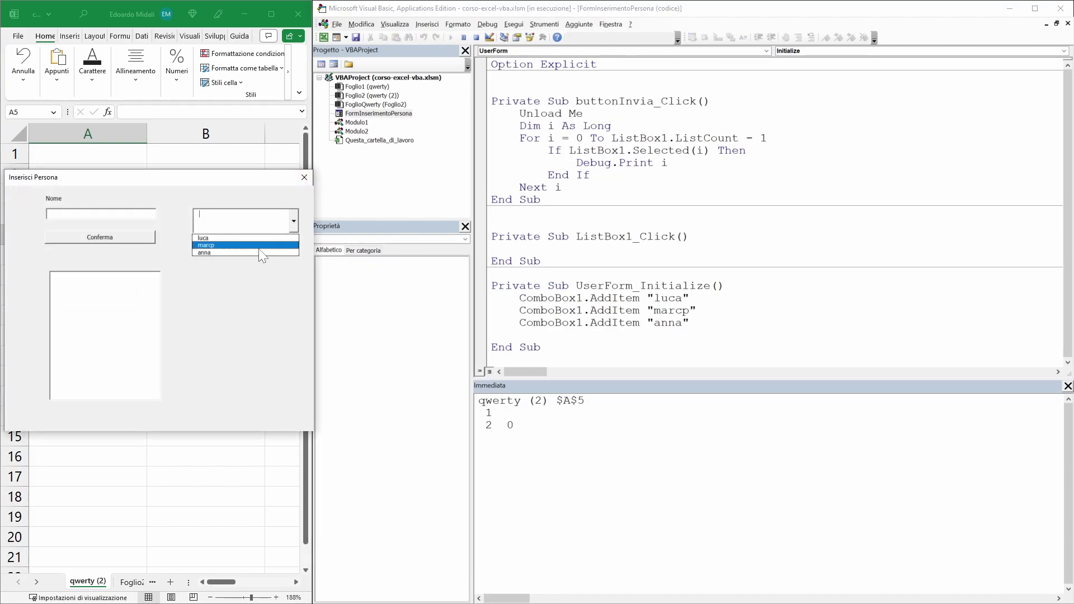
left_click(260, 246)
left_click(294, 221)
left_click(262, 253)
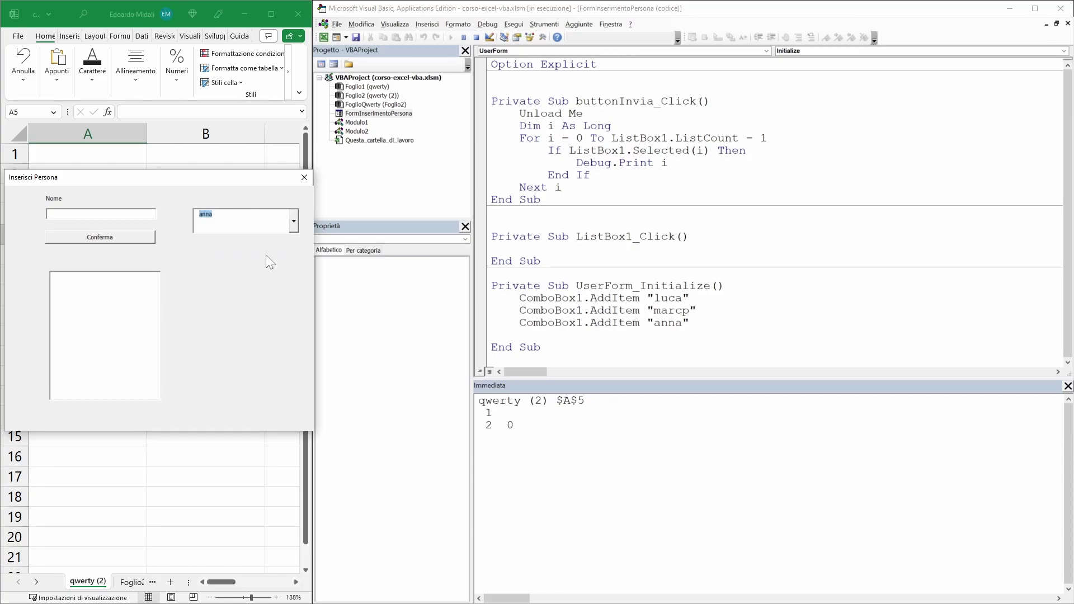
left_click(132, 236)
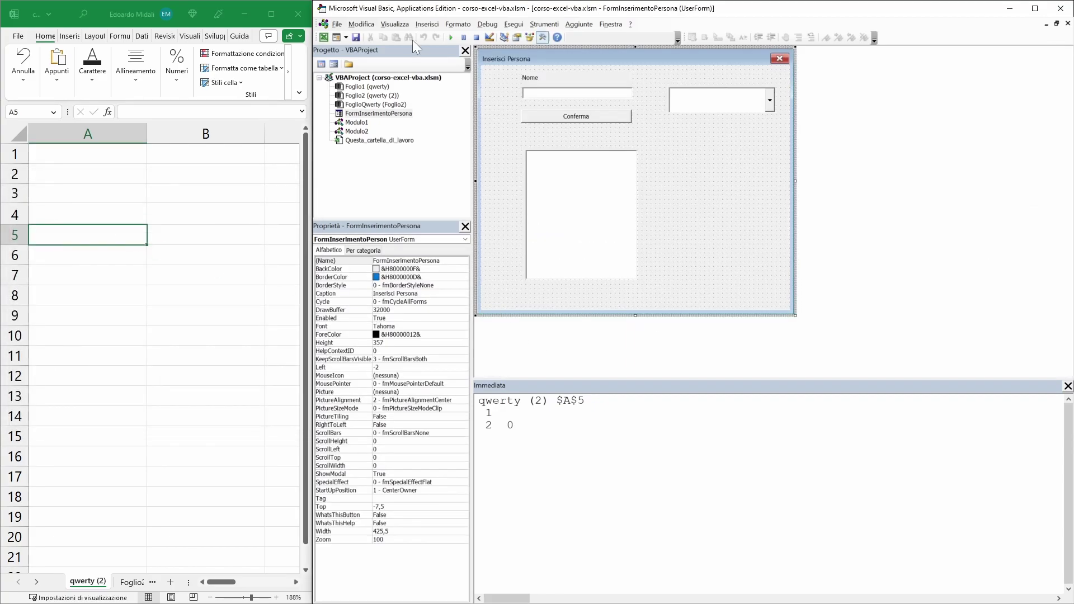
- Replace the ListBox loop in the confirm routine with Debug.Print ComboBox1.Value
key("F7")
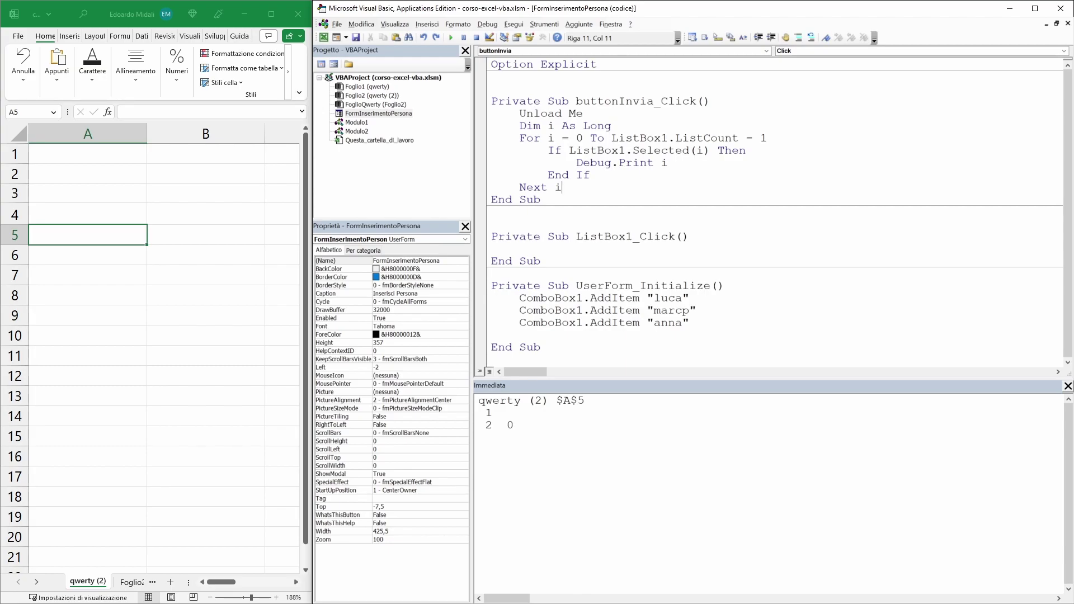
left_click_drag(562, 188, 518, 128)
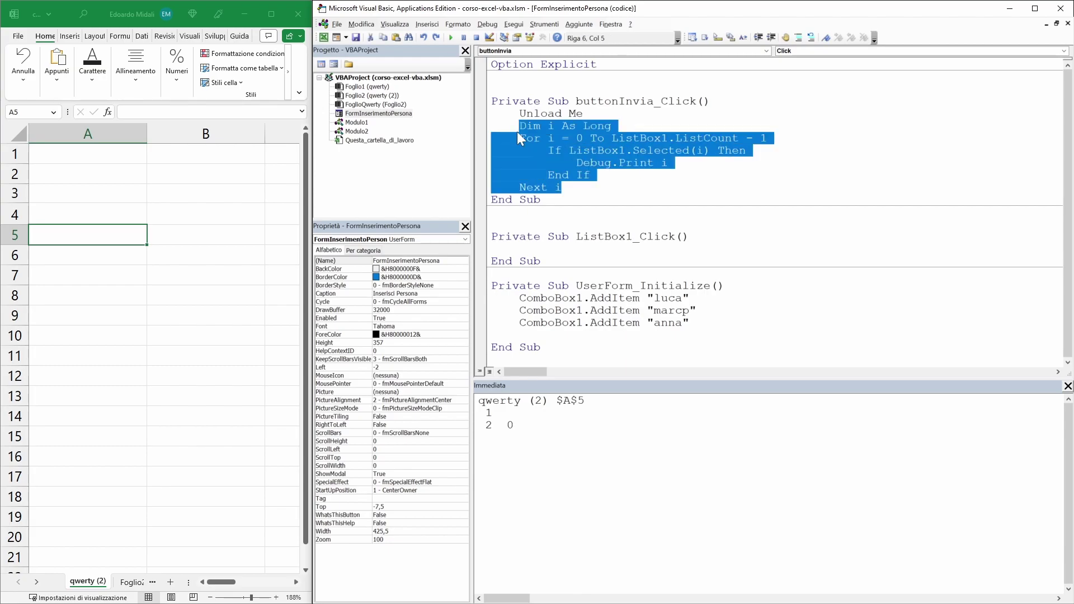
key("Delete")
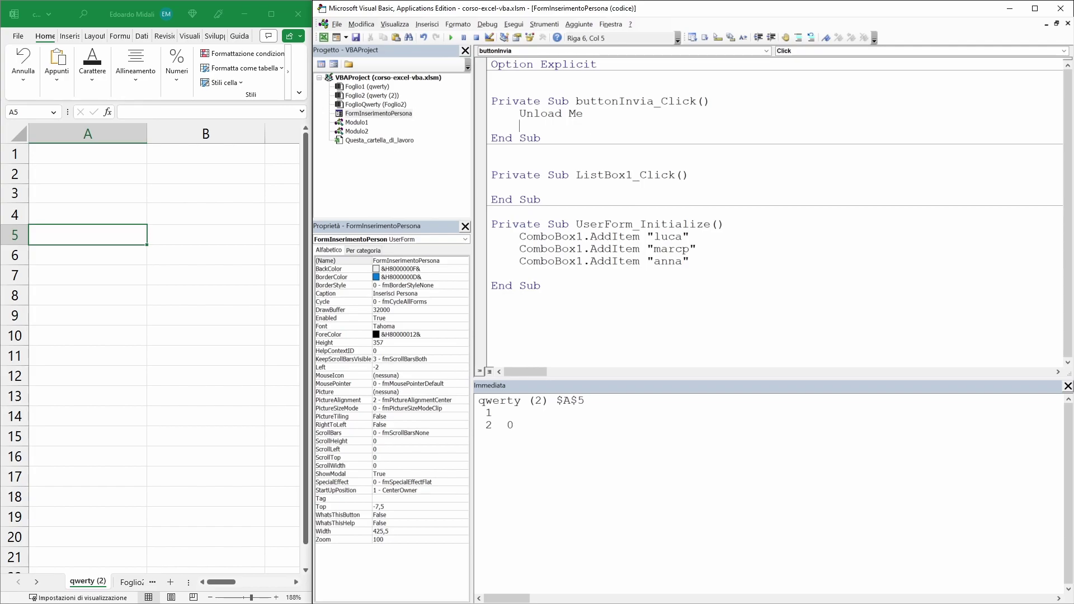
type("de")
type("bug.")
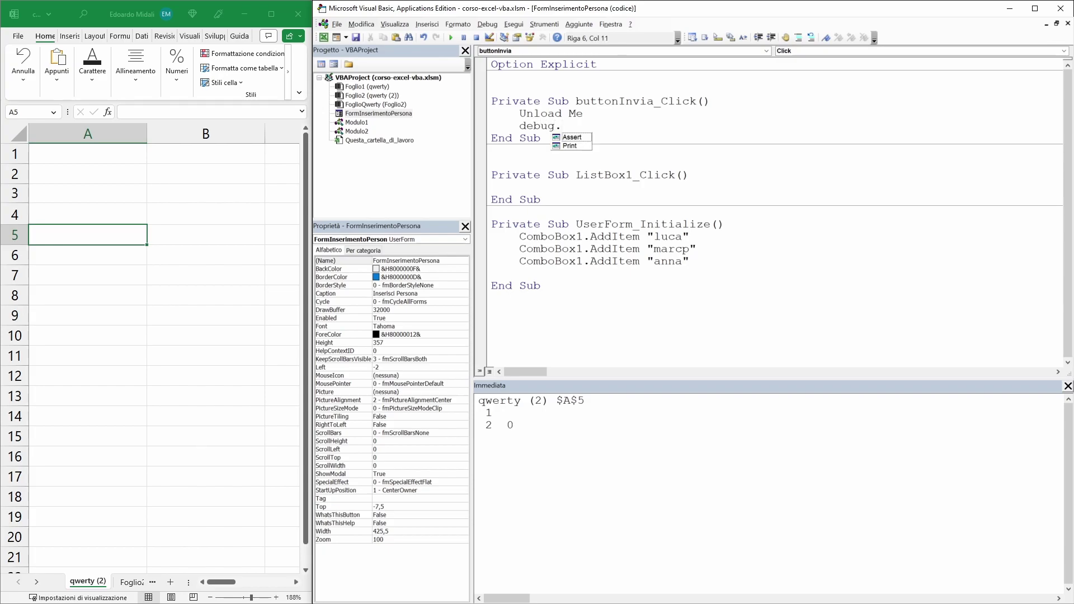
type("Print ComboBox1")
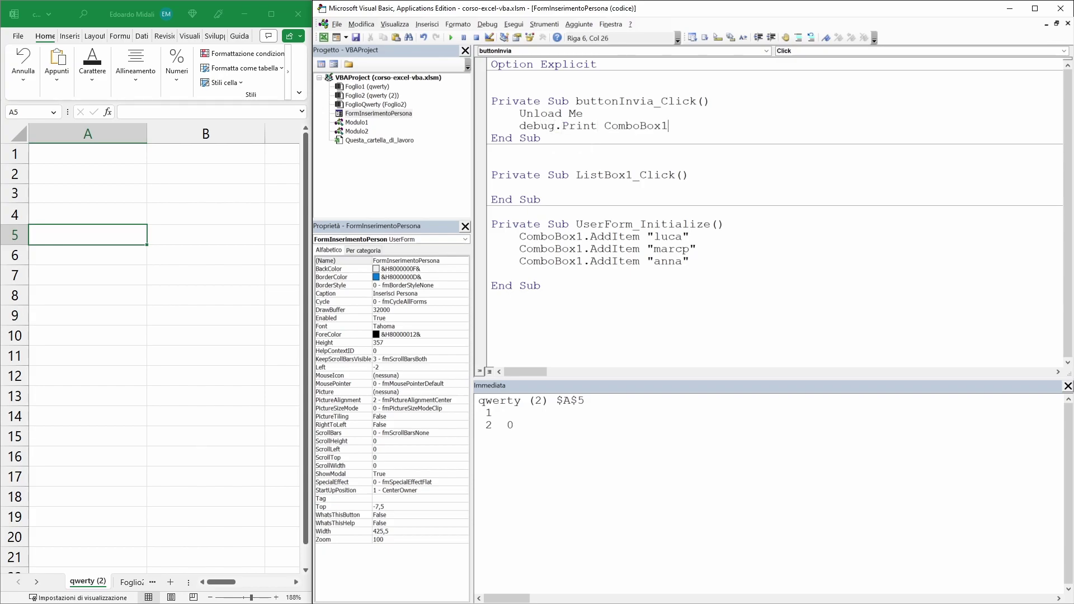
type(".Value")
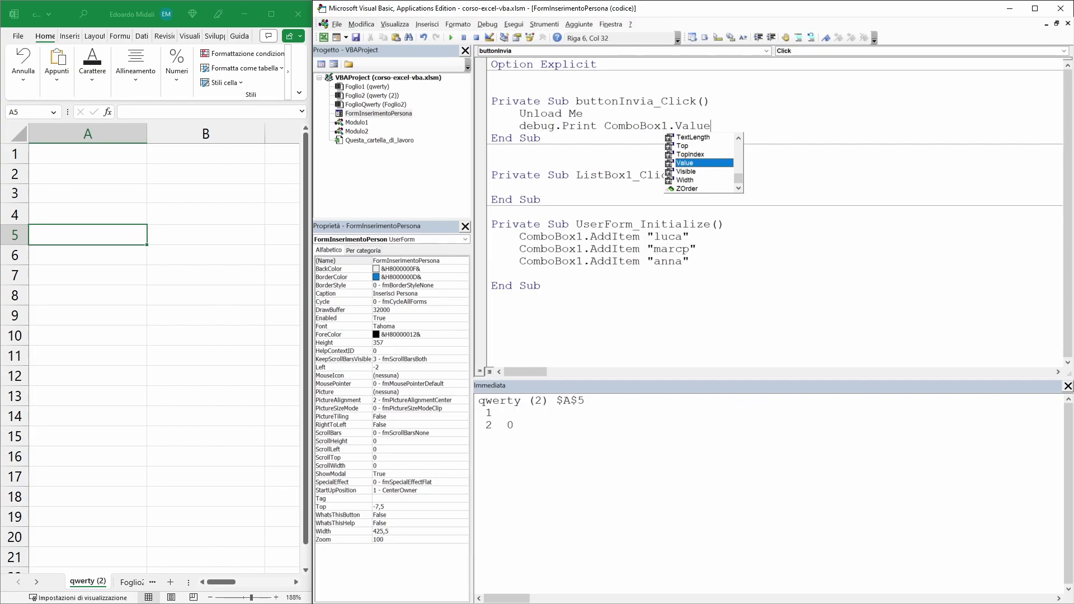
key("Escape")
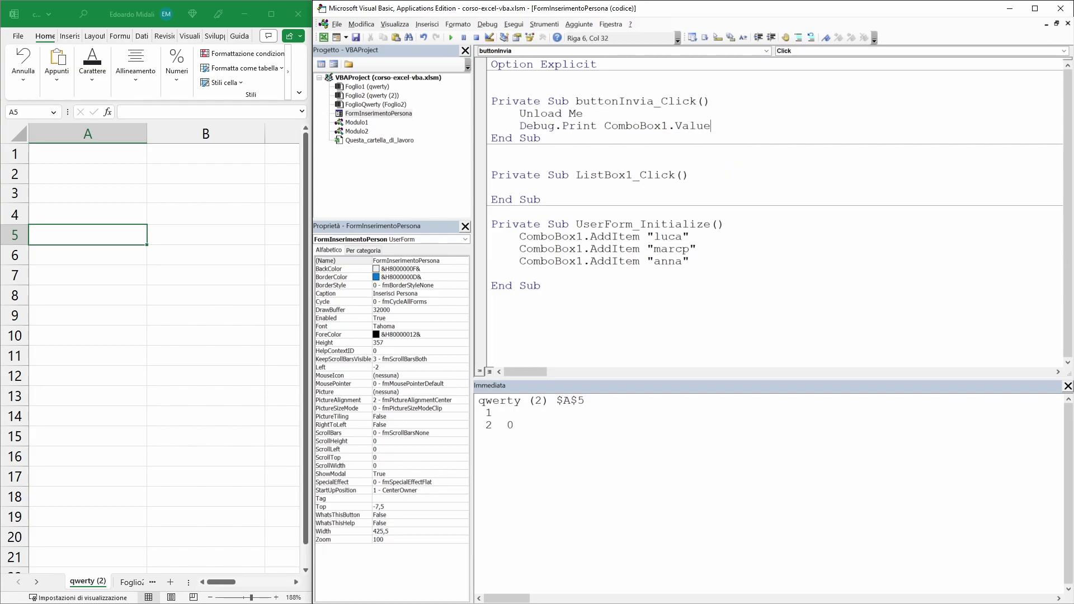
- Clear the old output from the Immediate window
key("ctrl+g")
key("ctrl+a")
key("Delete")
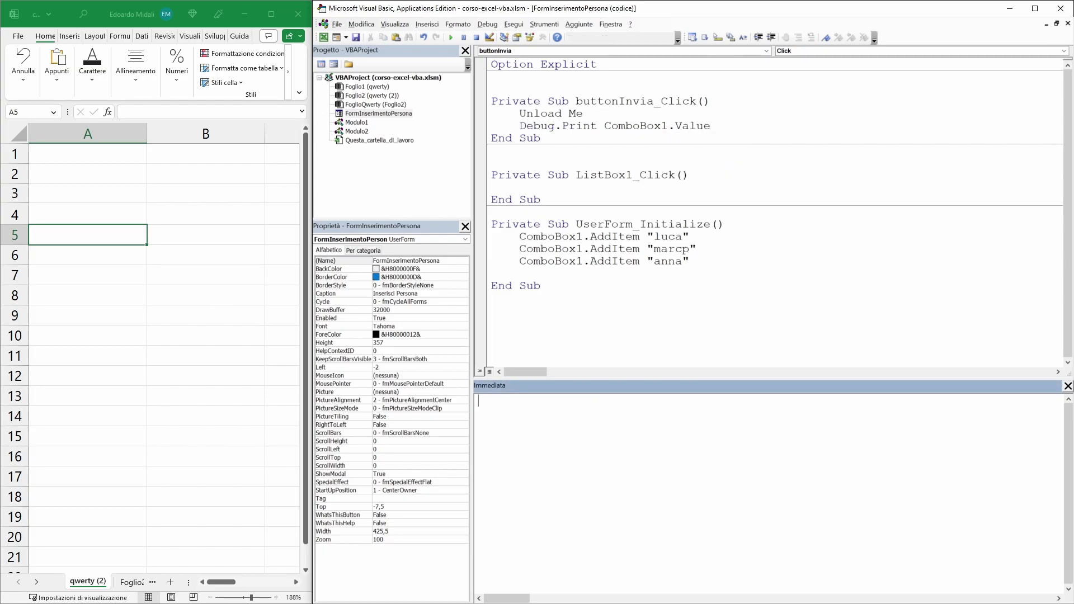
key("F7")
- Run the form, choose marcp in the combo box, and confirm to print marcp
key("F5")
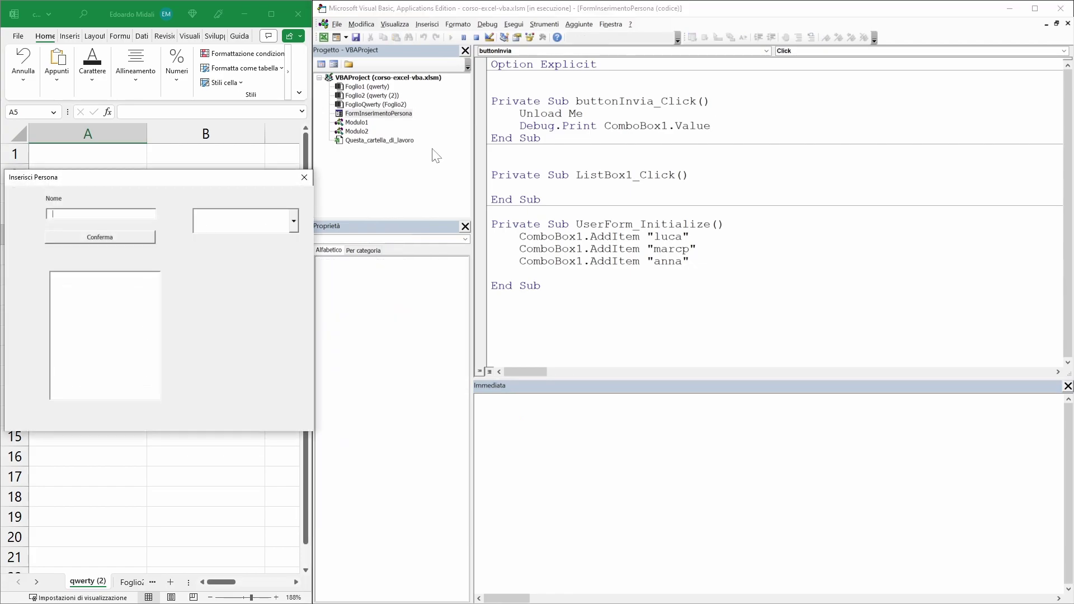
left_click(293, 221)
left_click(260, 247)
left_click(95, 238)
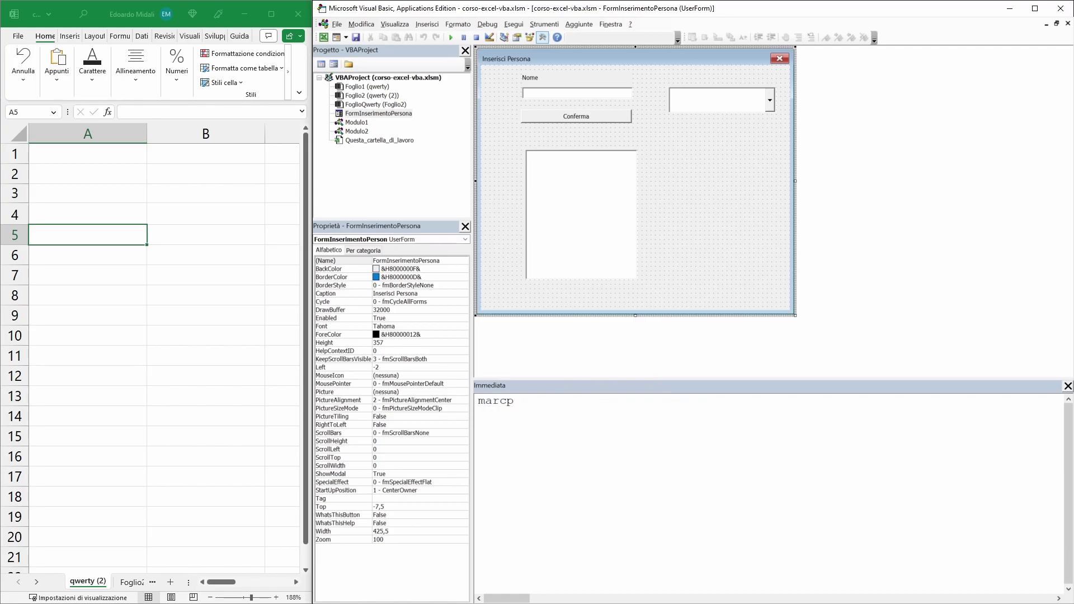
left_click_drag(513, 401, 470, 405)
left_click(498, 414)
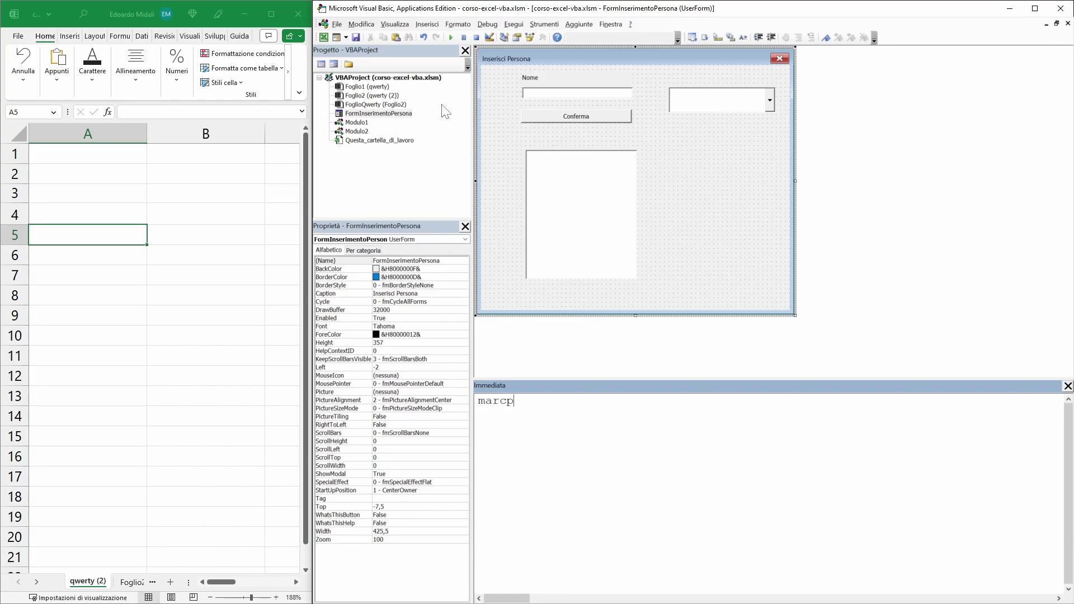
- Draw CheckBox1, 83 by 24, below ComboBox1 using the Toolbox check box tool
left_click(743, 222)
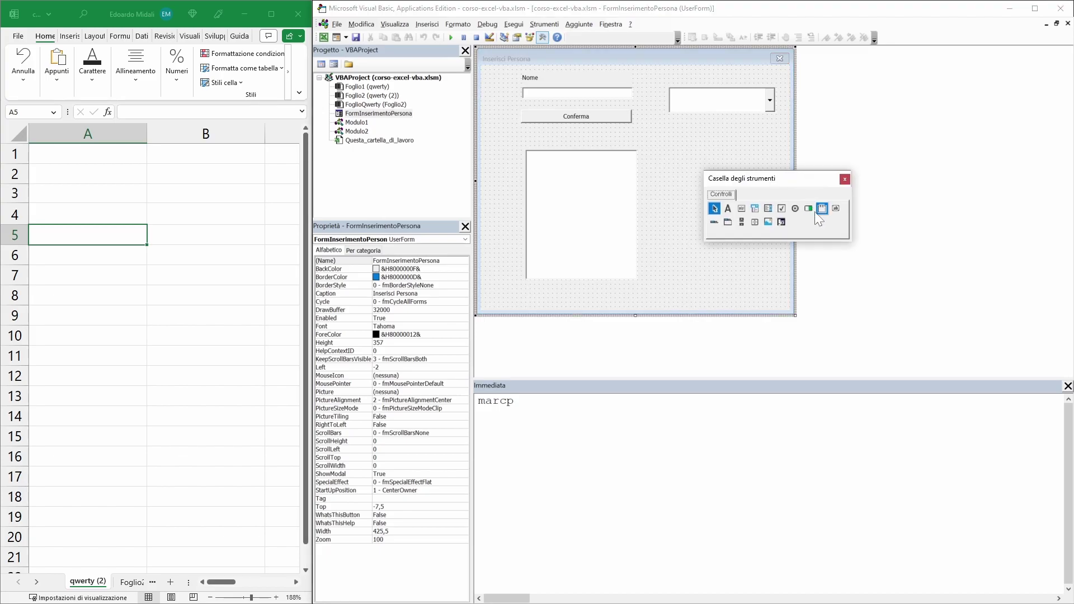
left_click_drag(784, 179, 827, 196)
left_click(827, 230)
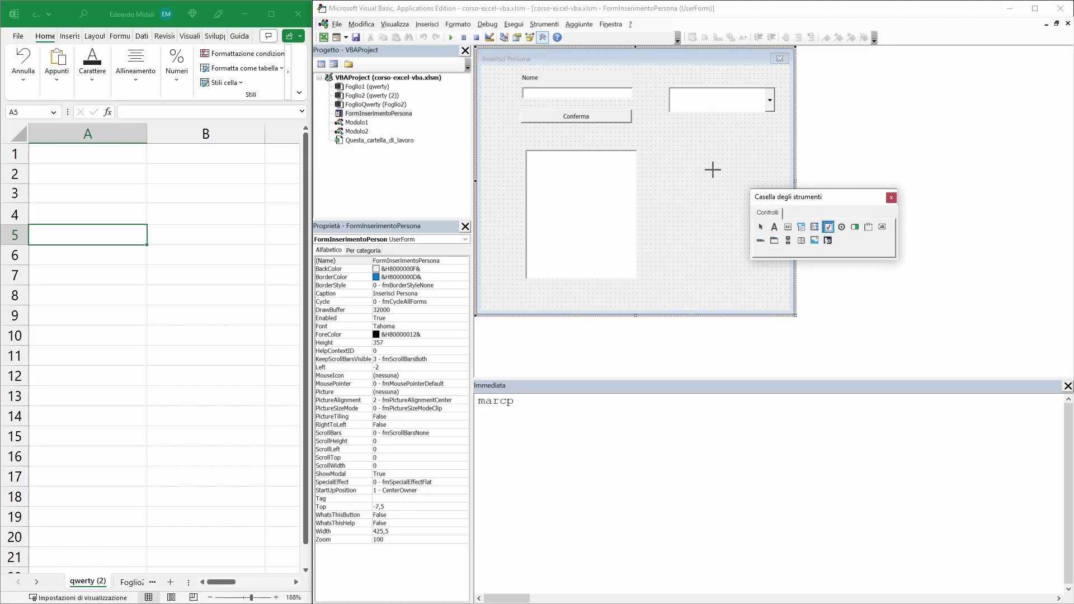
left_click_drag(681, 158, 736, 156)
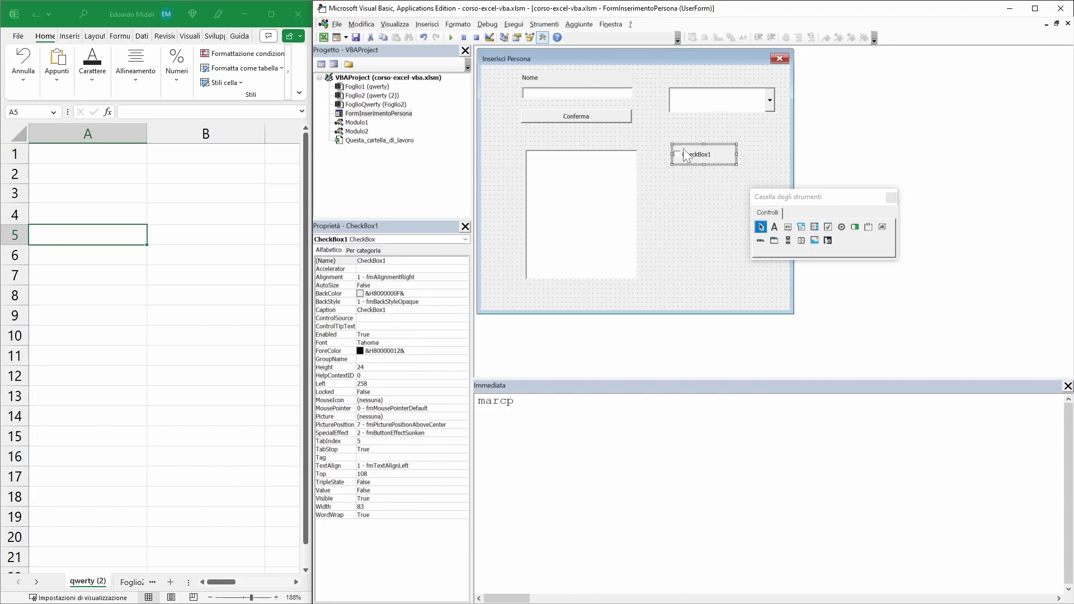
left_click(681, 207)
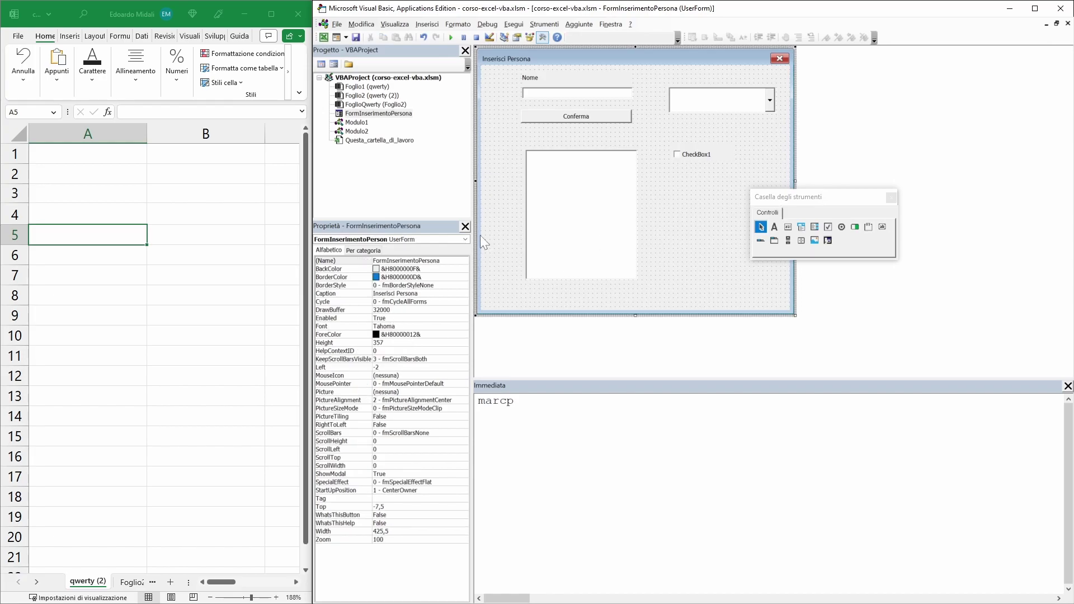
left_click(700, 159)
left_click(391, 261)
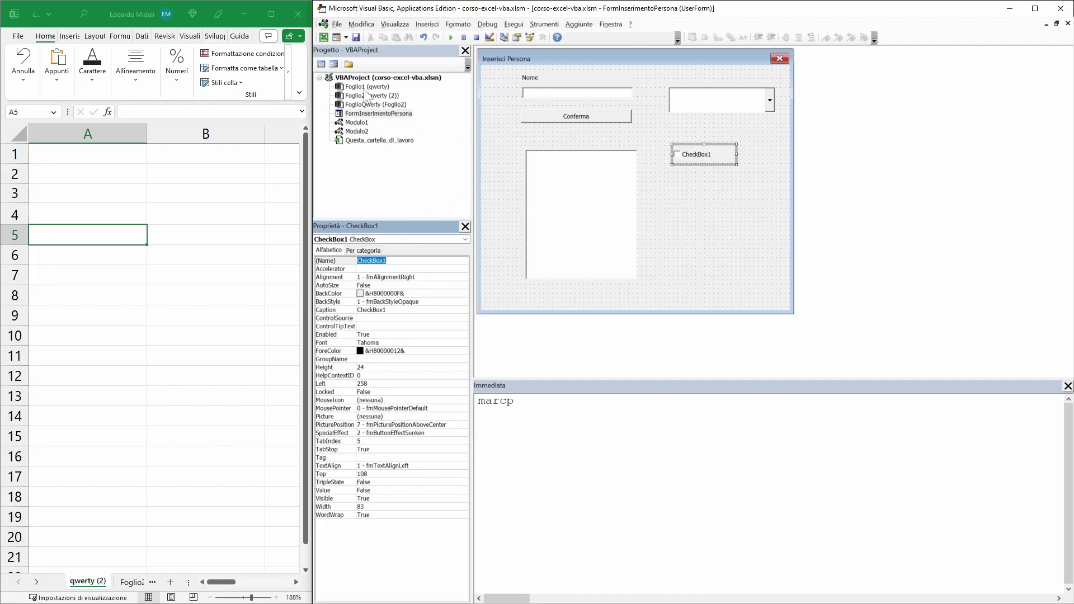
- Change the print line to Debug.Print CheckBox1.Value and test with the box ticked, printing Vero
left_click(321, 64)
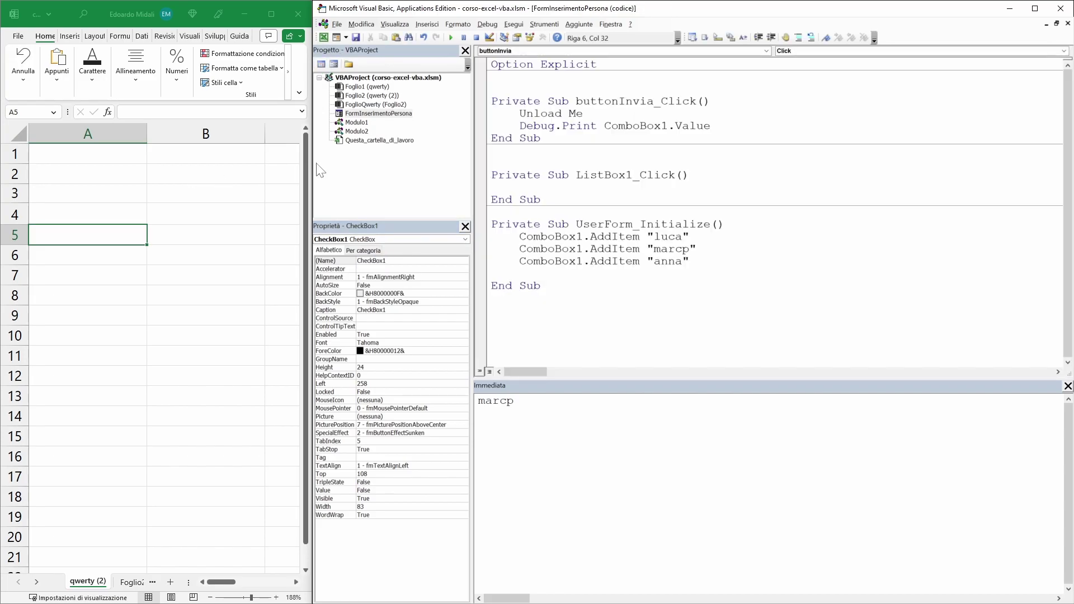
double_click(638, 126)
type("CheckBox1")
left_click(452, 38)
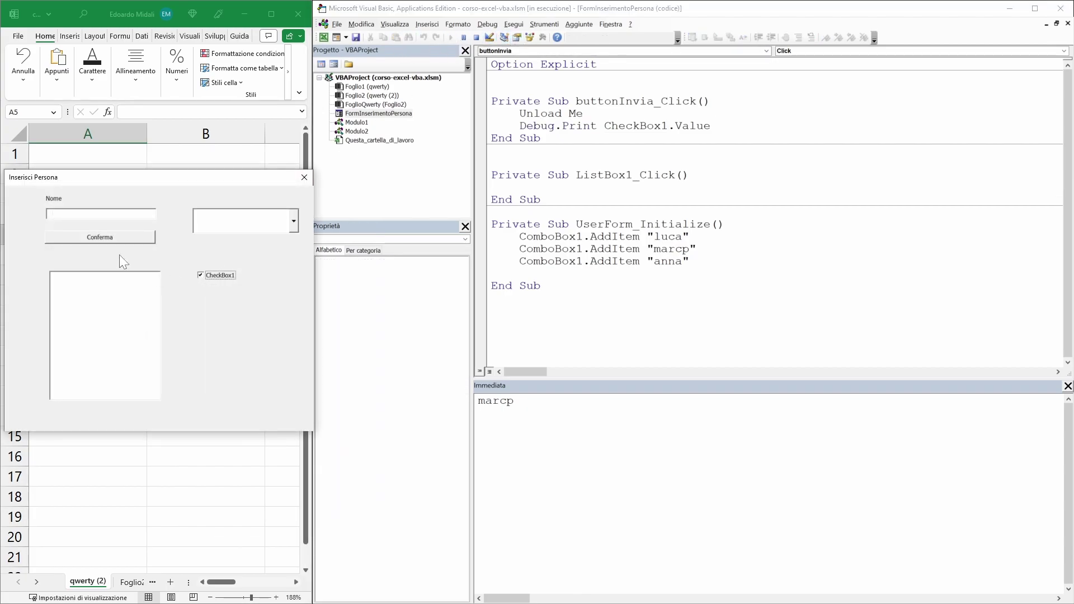
left_click(114, 239)
- Clear the Immediate window and rerun with the box unticked, printing Falso
key("ctrl+a")
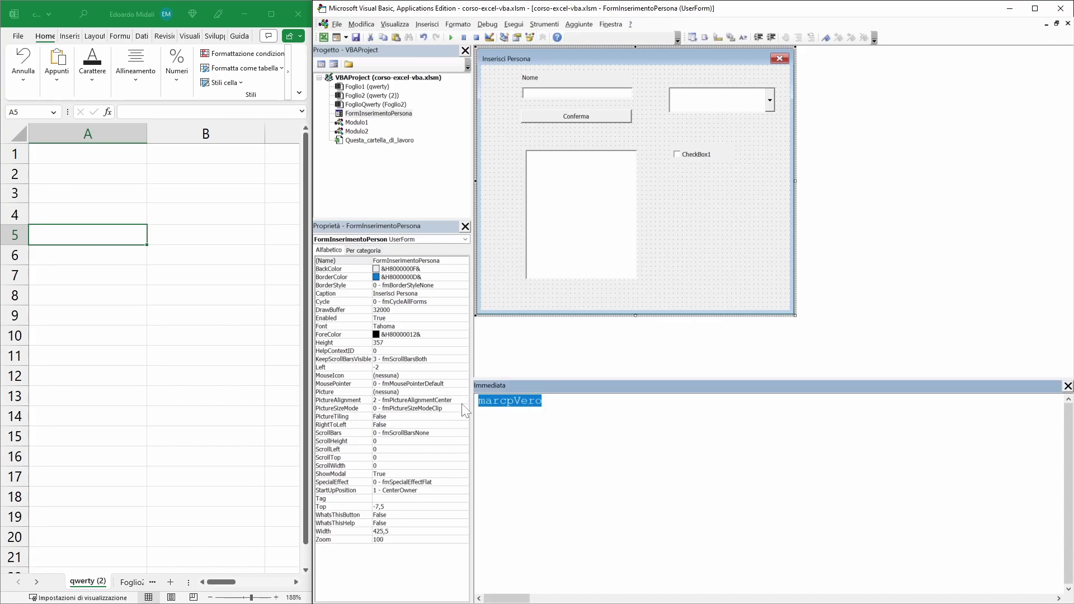
type("i")
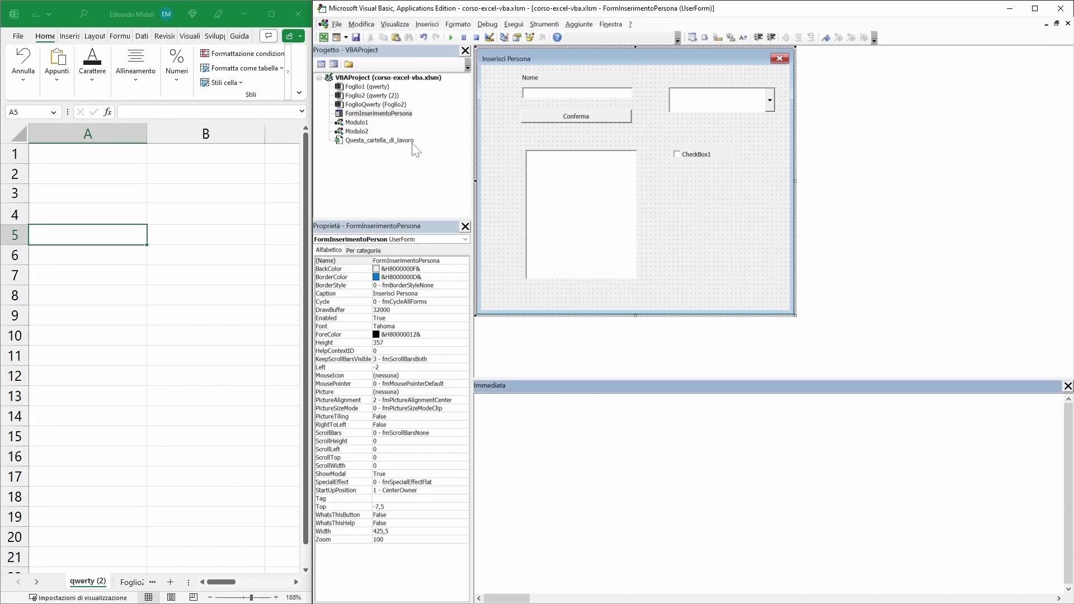
left_click(666, 230)
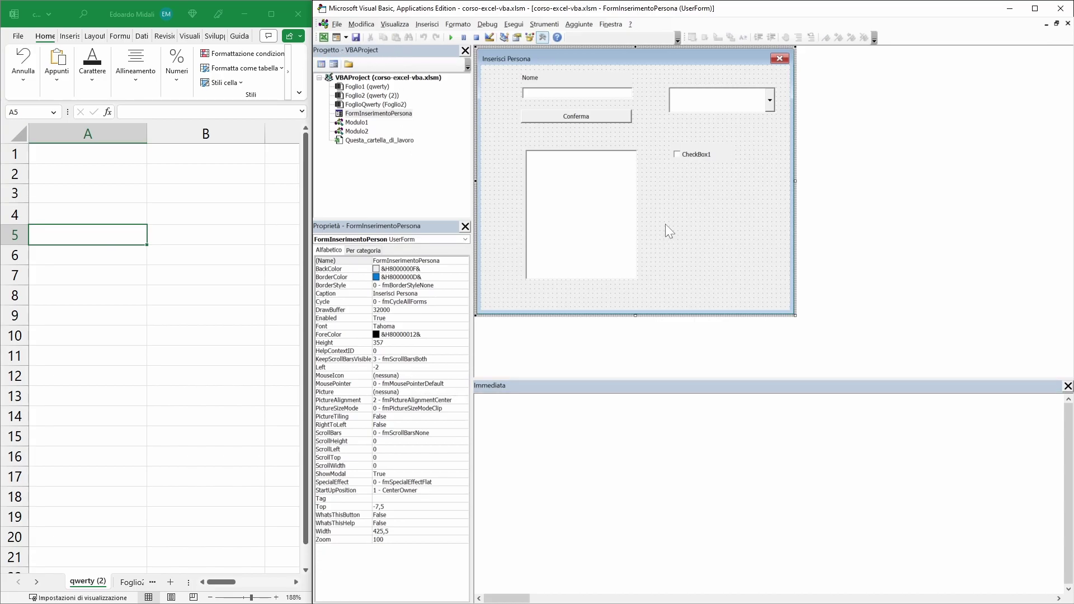
left_click(451, 37)
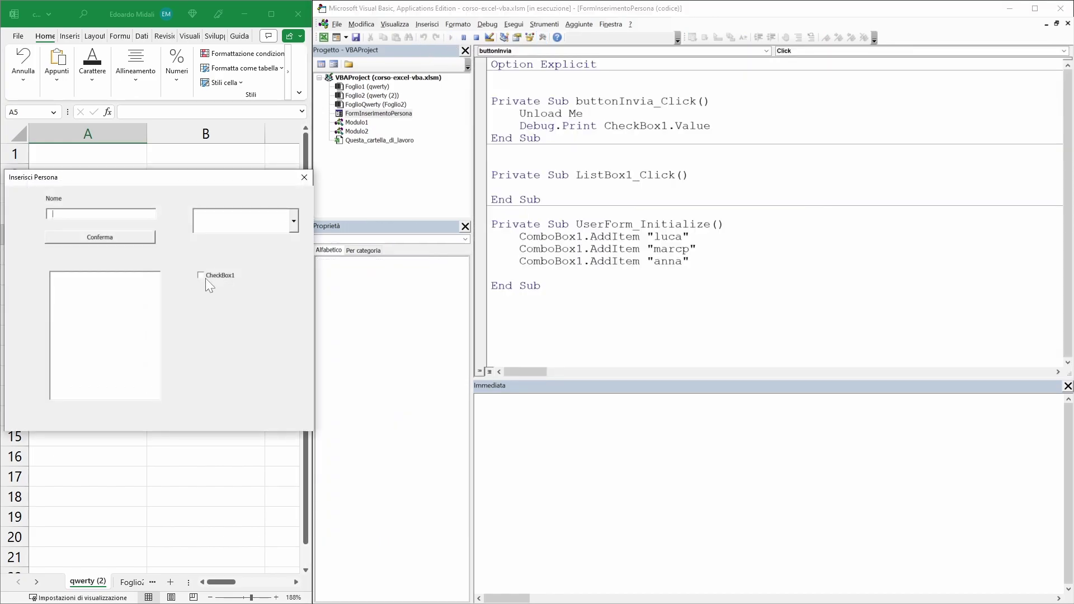
left_click(88, 238)
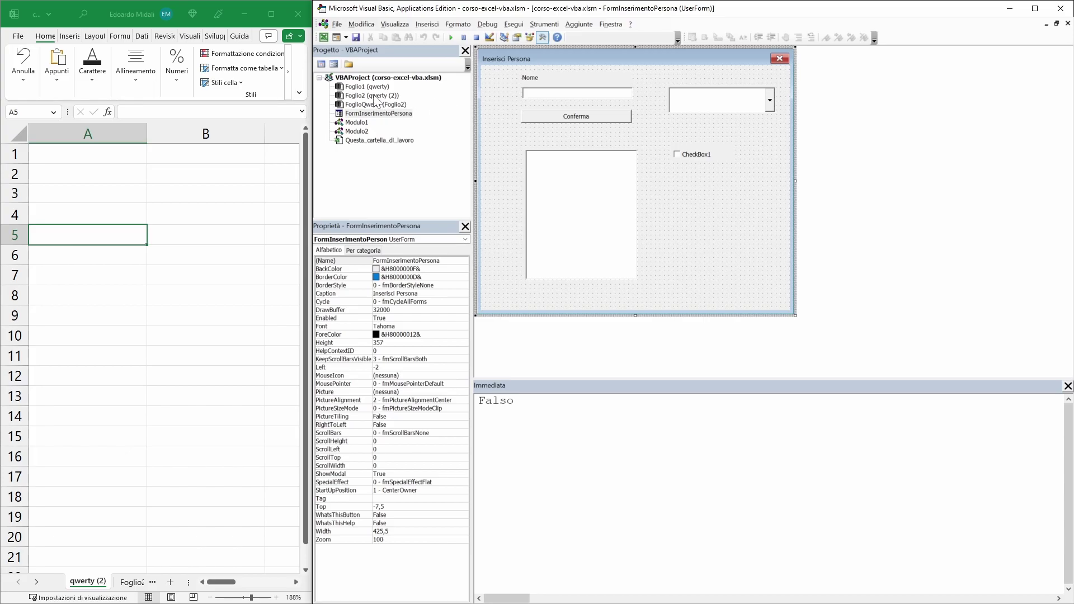
- Select CheckBox1 and go back to its Debug.Print line in the code
left_click(693, 157)
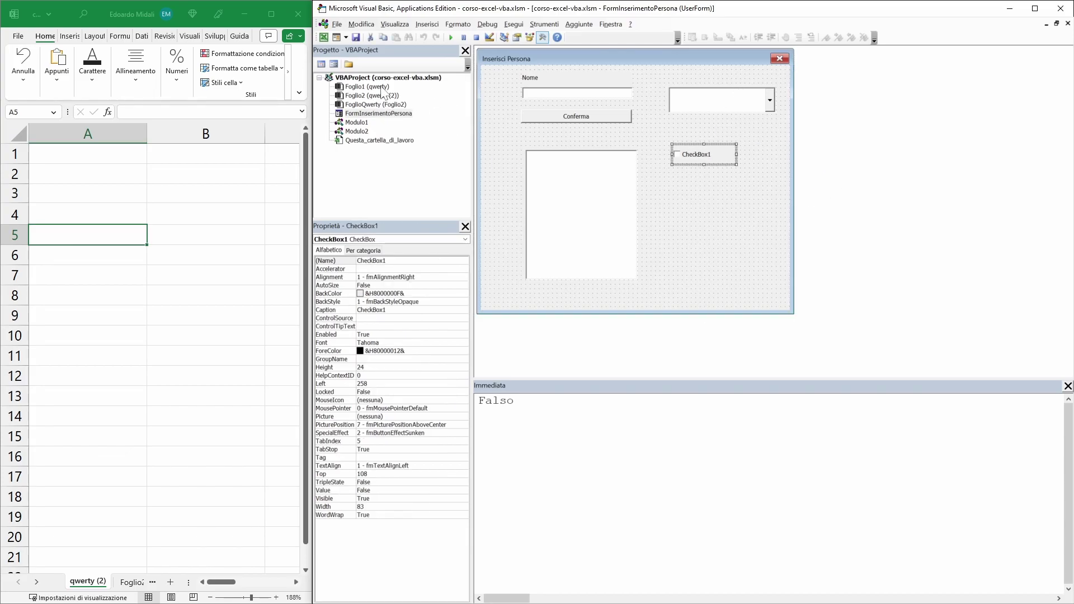
left_click(321, 64)
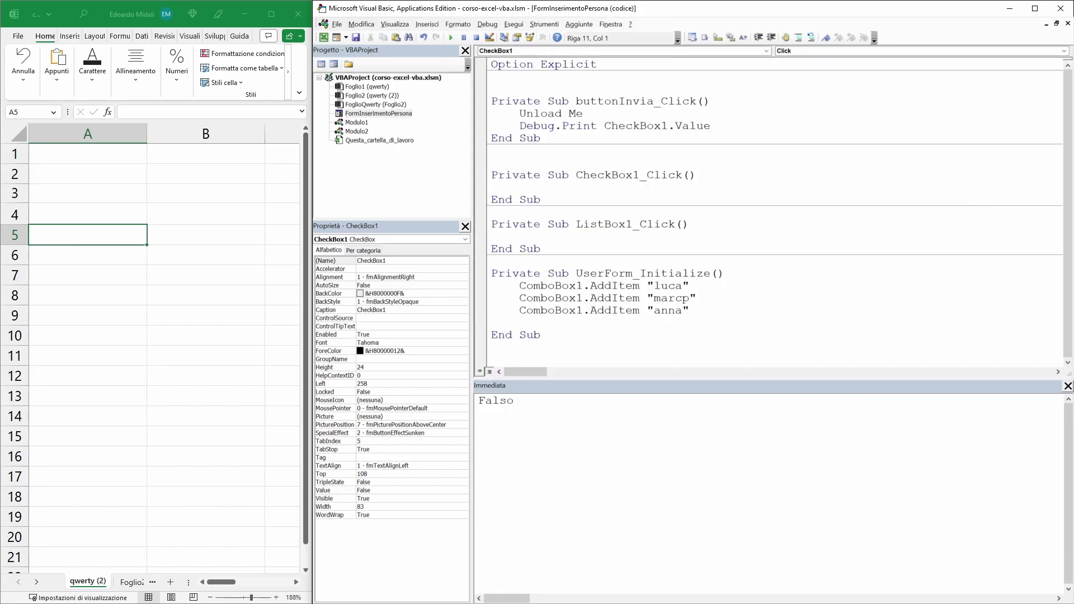
left_click_drag(595, 126, 668, 125)
left_click(710, 126)
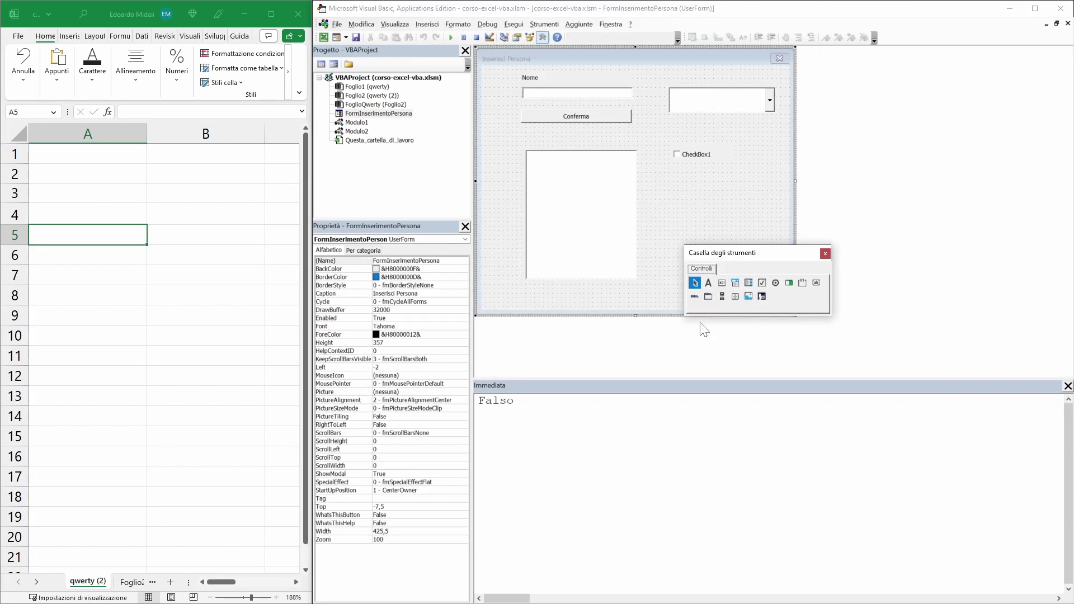
- Look over the Image, OptionButton, TabStrip and ScrollBar controls, then reselect the pointer arrow
left_click(749, 297)
left_click(777, 283)
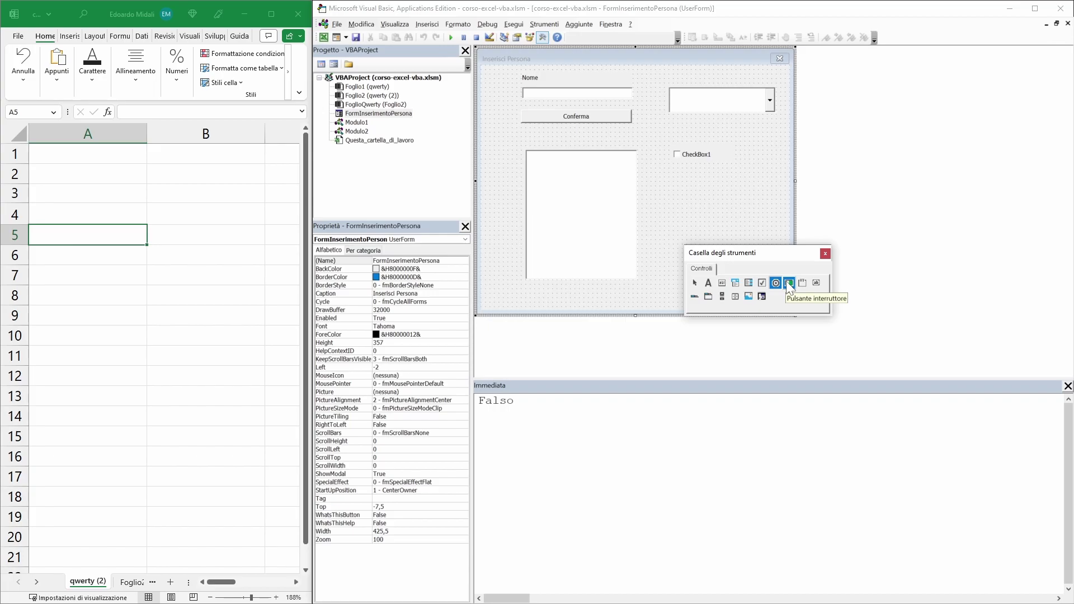
left_click(695, 296)
left_click(722, 297)
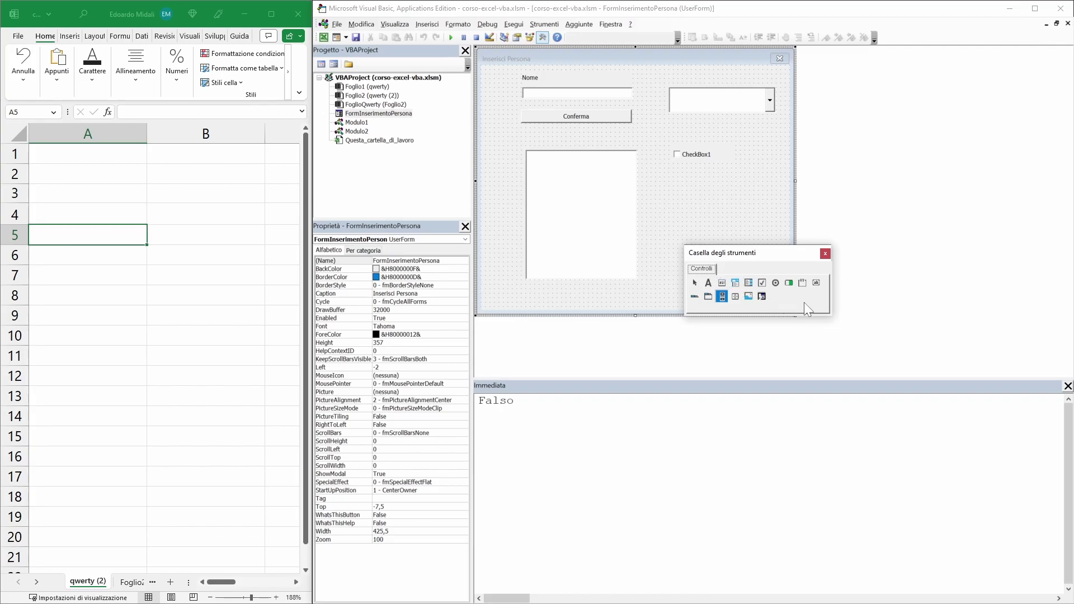
left_click(788, 306)
left_click(825, 254)
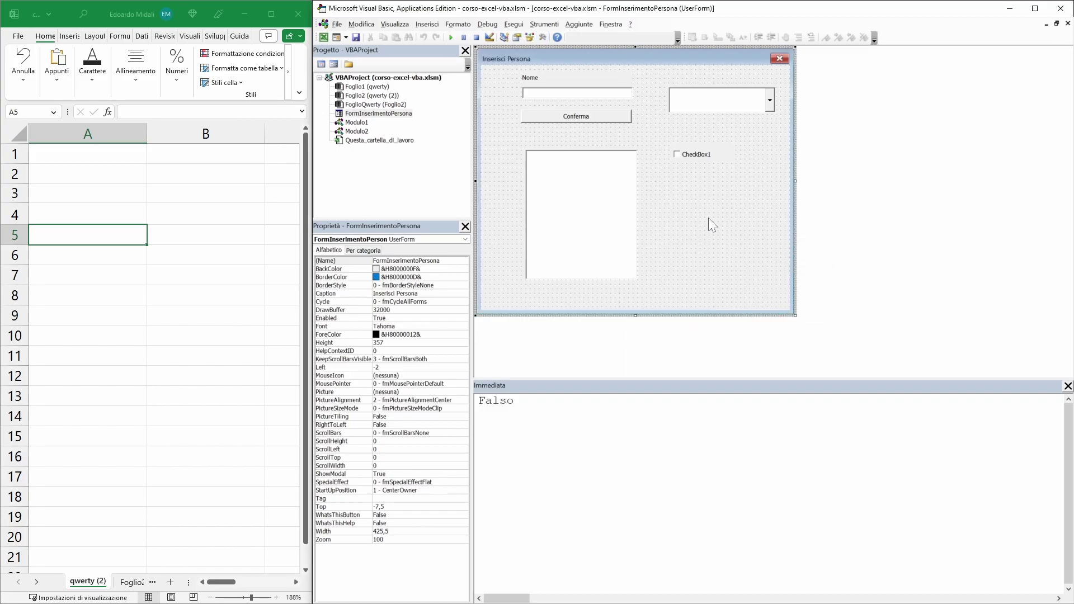